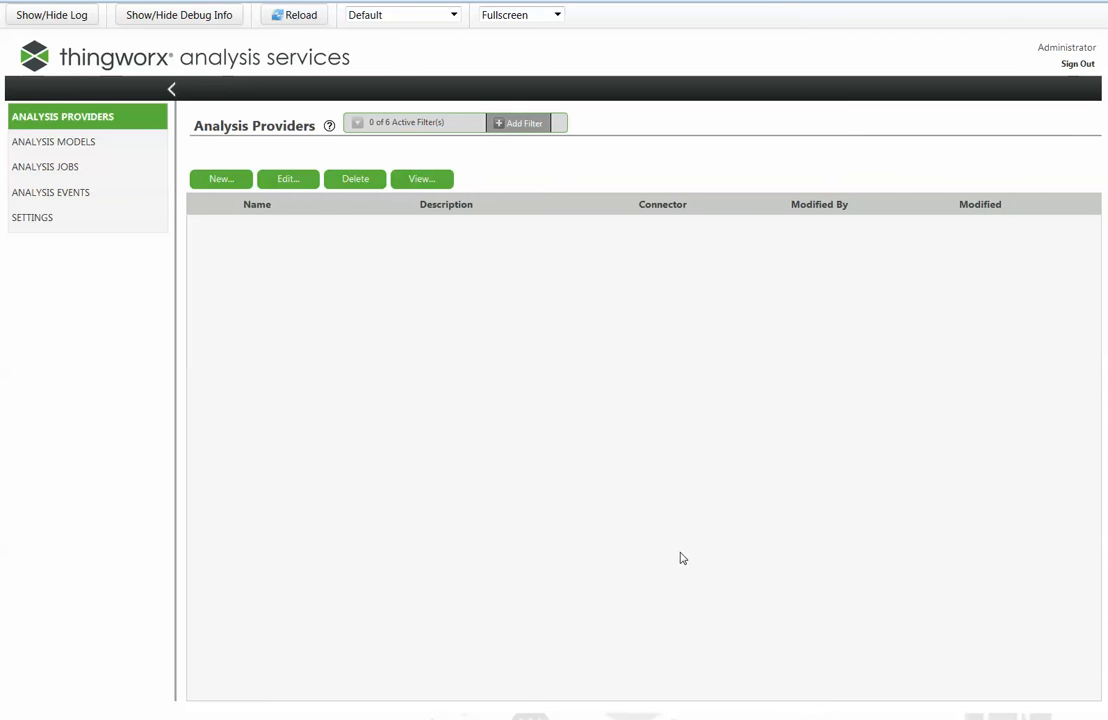
# Create an analysis provider named ExcelProvider that uses the TW.AnalysisServices.Excel.ExcelConnector connector, and save it.
pyautogui.click(213, 180)
pyautogui.click(585, 262)
pyautogui.write('Excel')
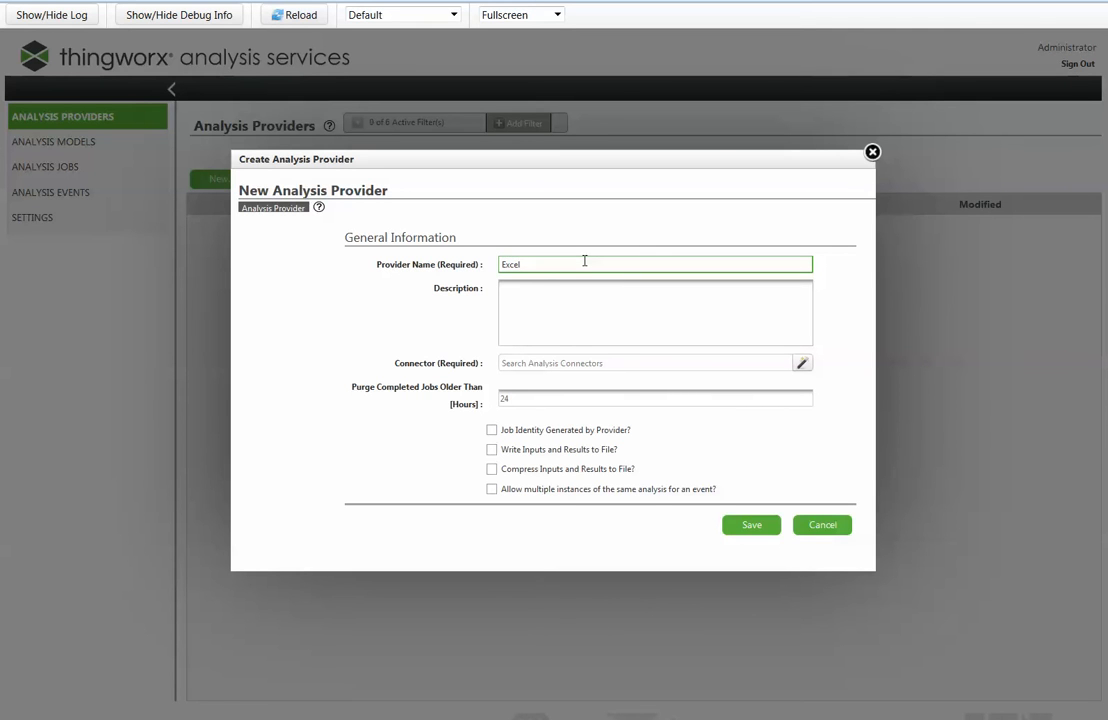
pyautogui.write('Provider')
pyautogui.click(802, 363)
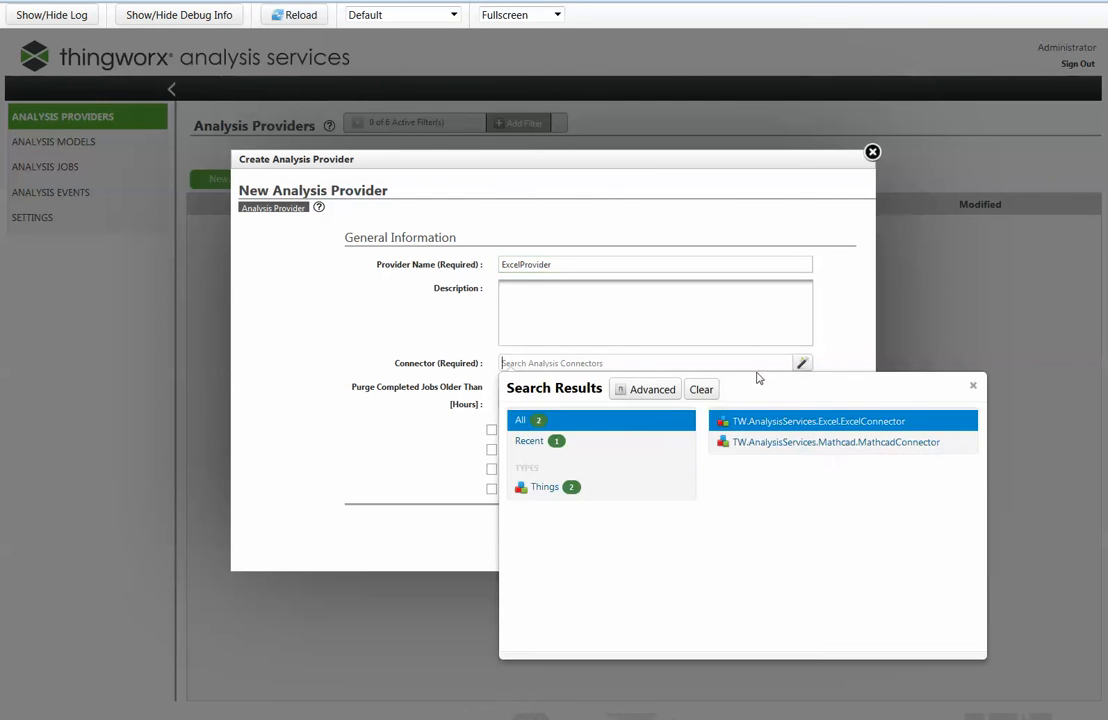
pyautogui.click(835, 422)
pyautogui.click(757, 525)
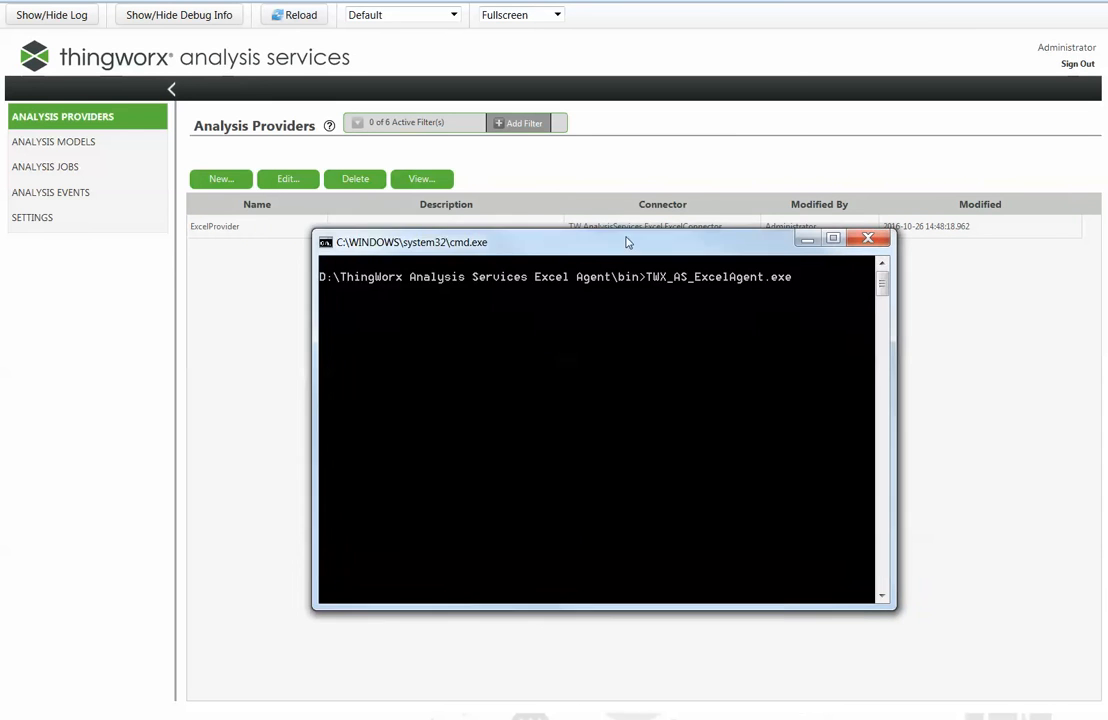
# Run TWX_AS_ExcelAgent.exe in the command prompt to start the Excel agent.
pyautogui.moveTo(626, 240); pyautogui.dragTo(602, 236)
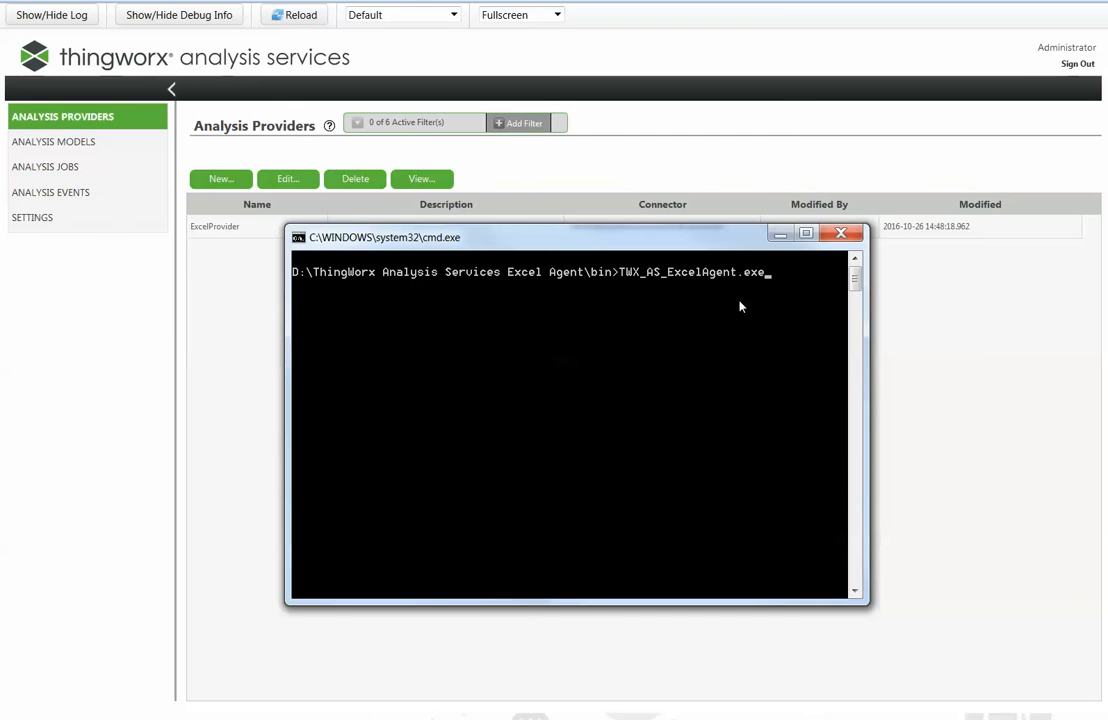
pyautogui.press('Return')
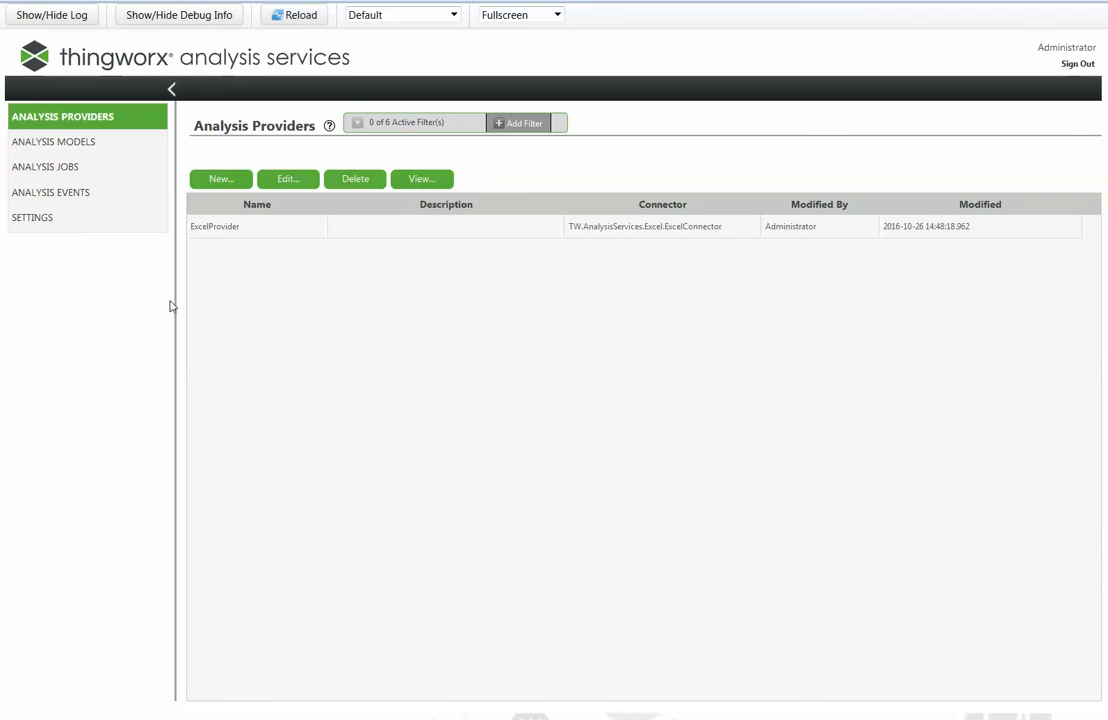
# Switch to the addition.xlsx workbook in Excel and examine the mapped cells for a, b and the sum c.
pyautogui.moveTo(600, 715)
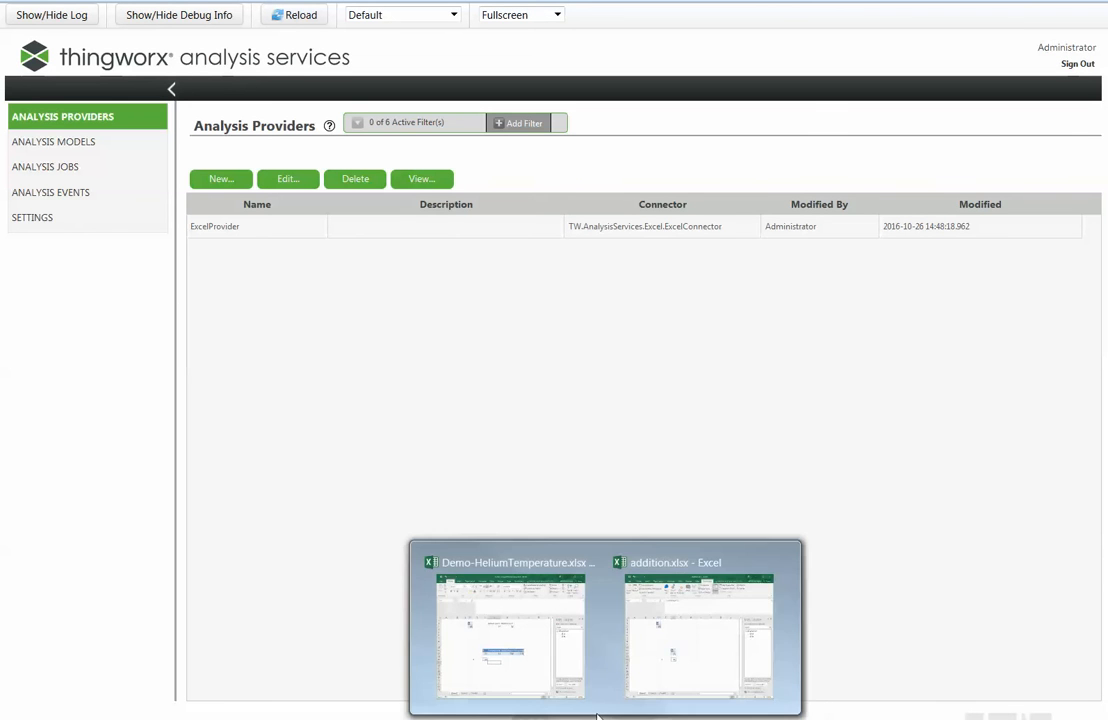
pyautogui.click(686, 646)
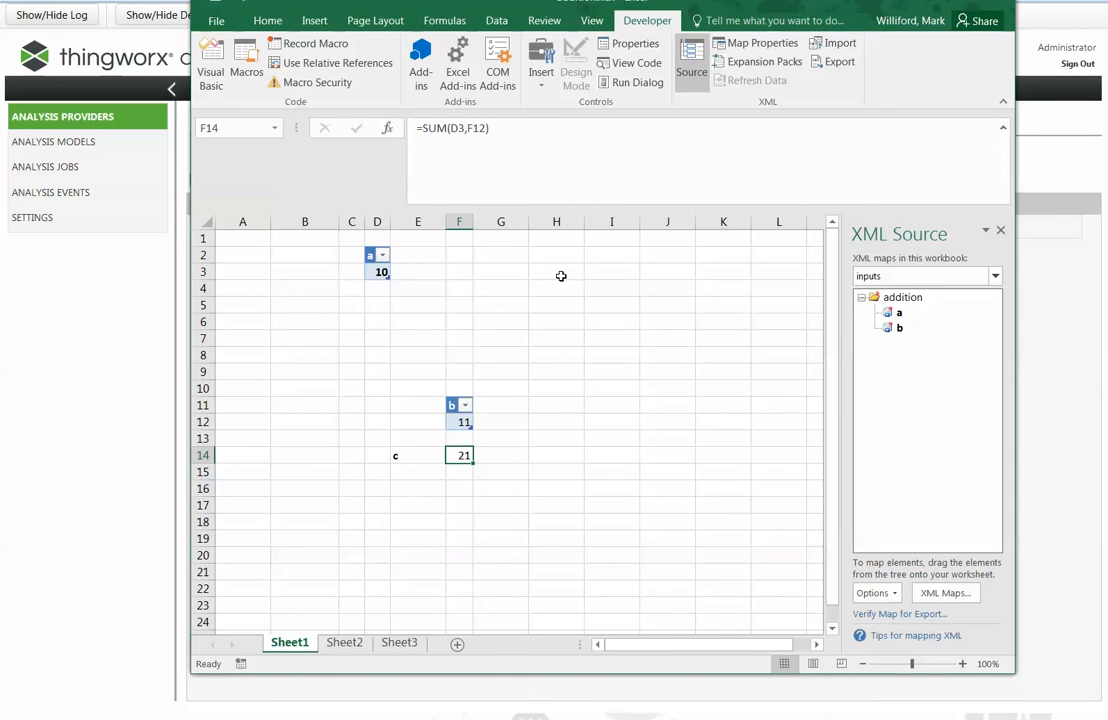
pyautogui.click(371, 256)
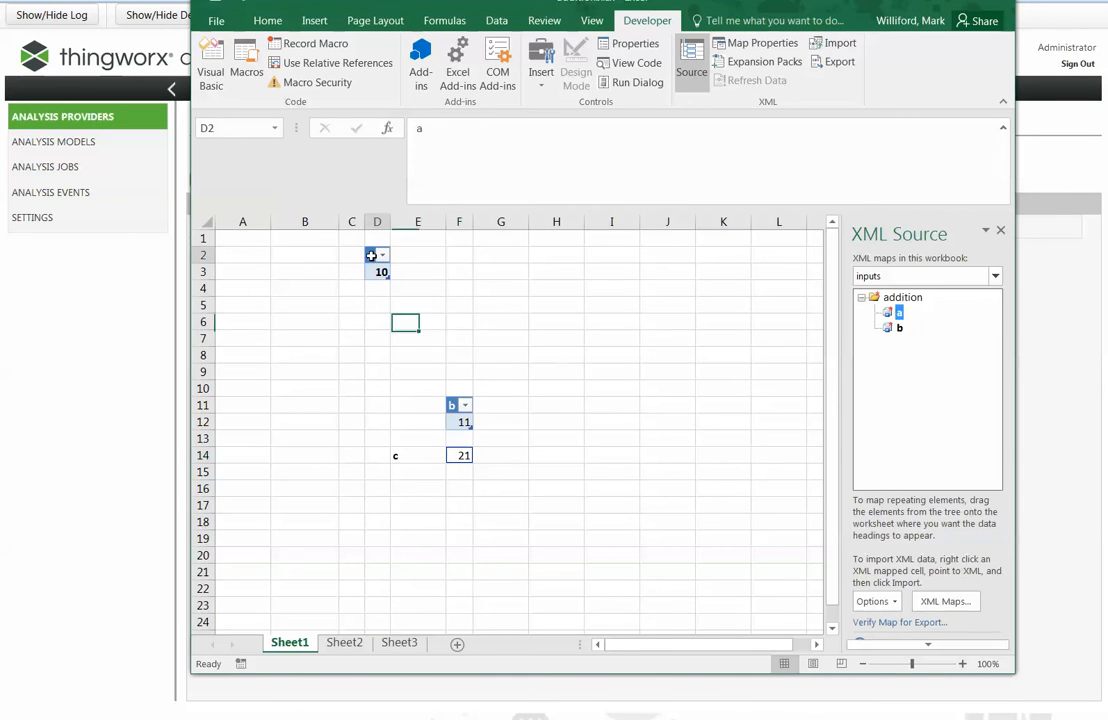
pyautogui.click(452, 405)
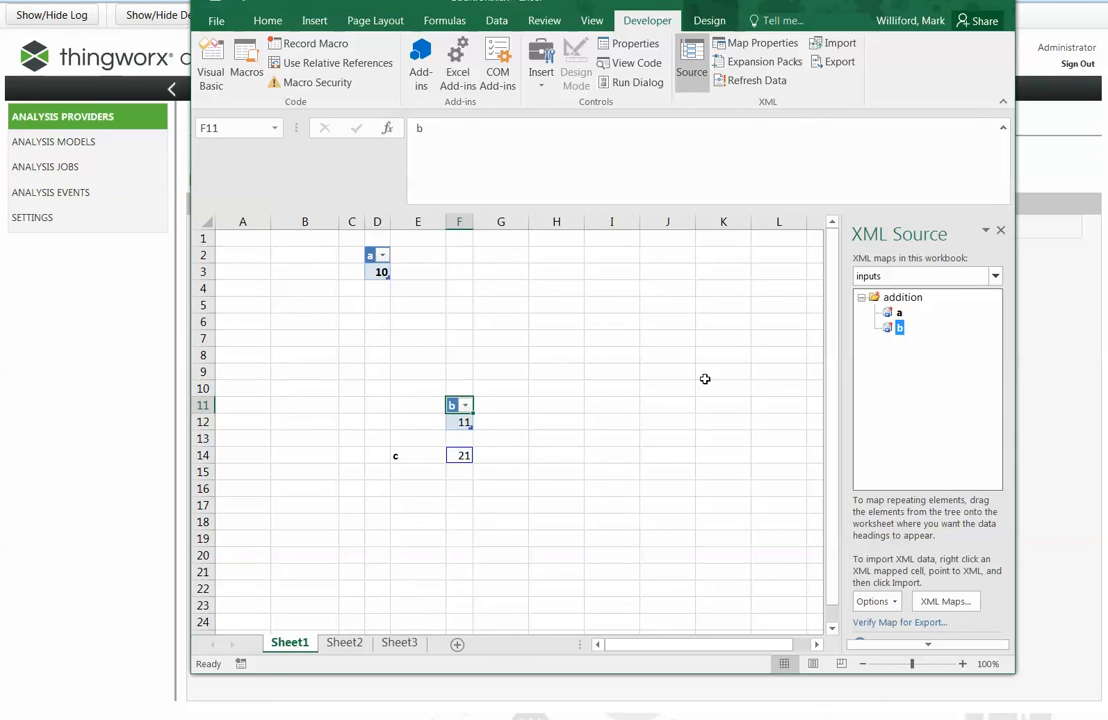
pyautogui.click(461, 456)
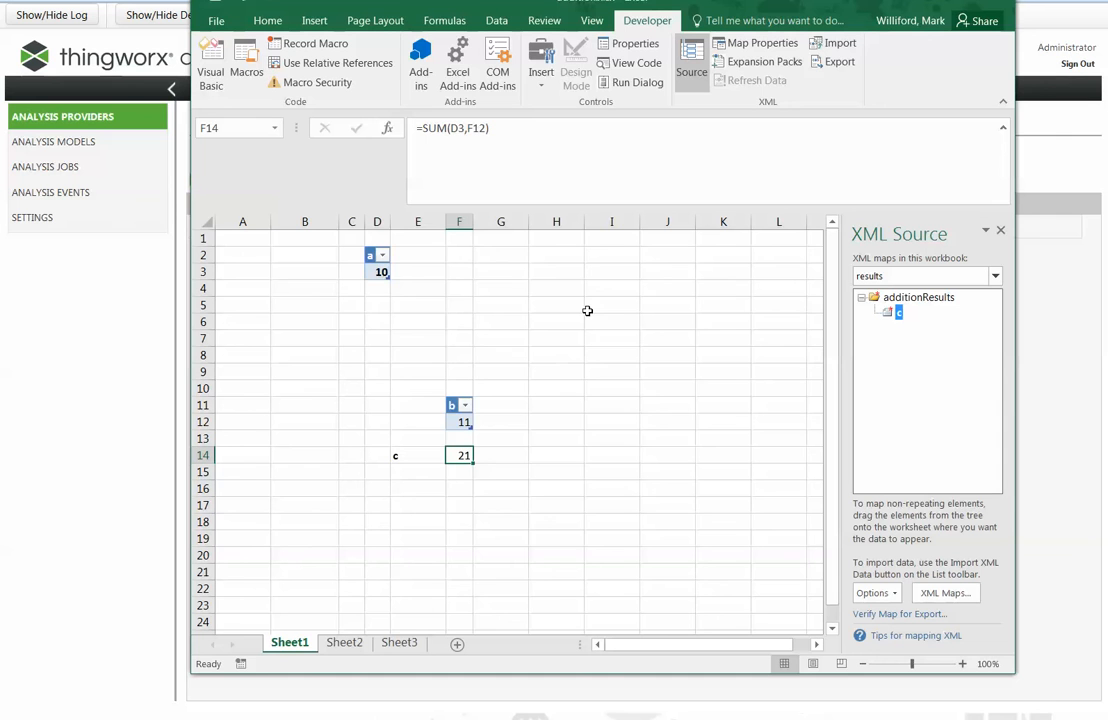
# Review the workbook's inputs and results XML maps and close addition.xlsx.
pyautogui.click(996, 276)
pyautogui.click(868, 290)
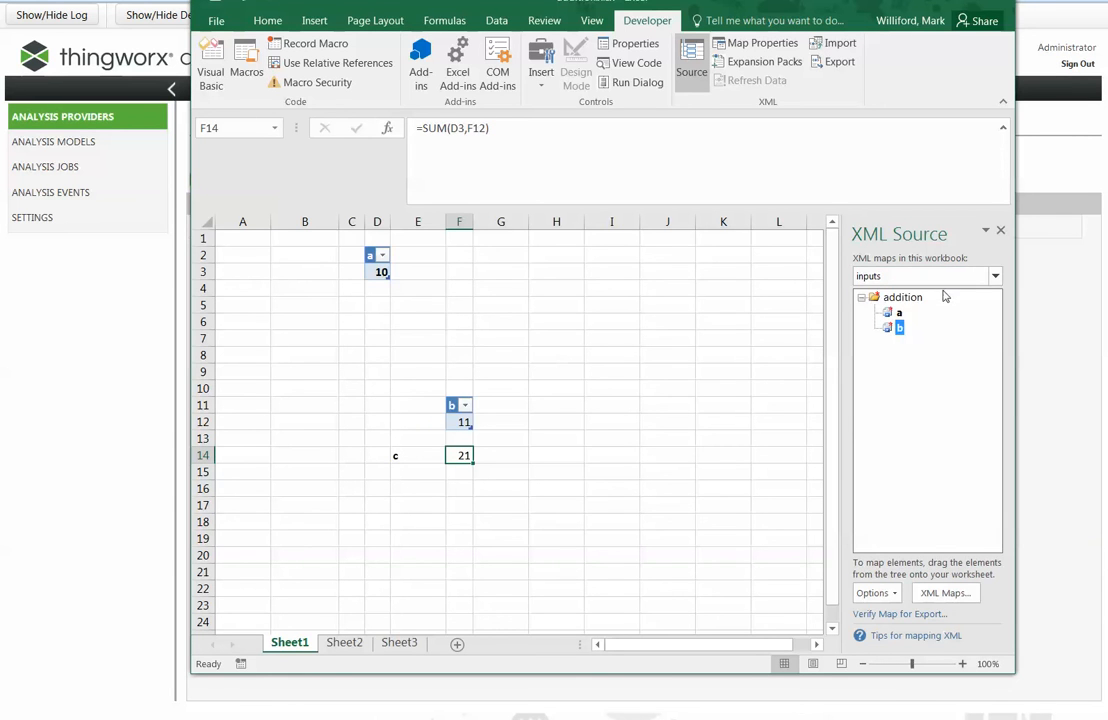
pyautogui.click(996, 276)
pyautogui.click(878, 306)
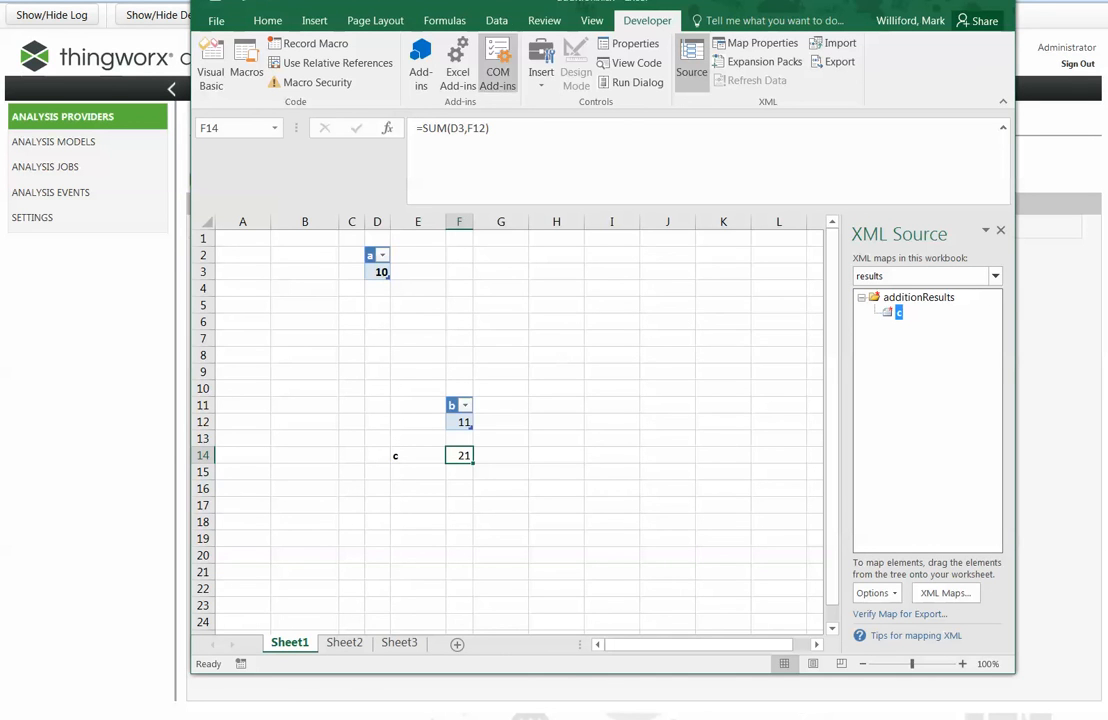
pyautogui.moveTo(496, 2); pyautogui.dragTo(491, 37)
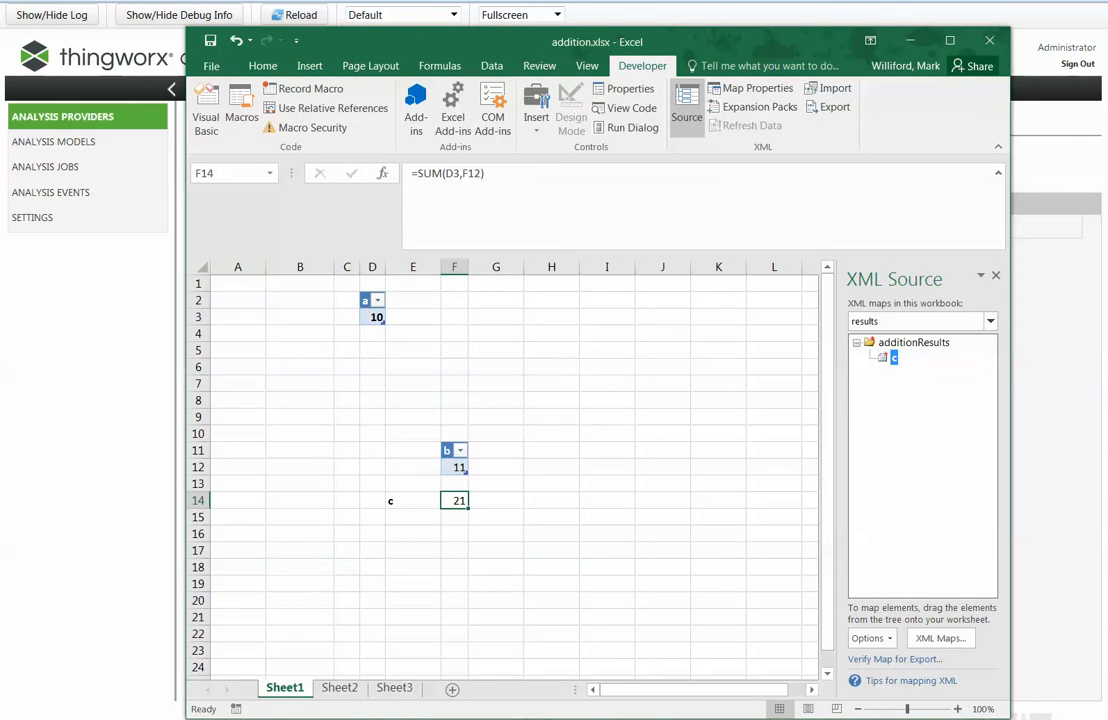
pyautogui.click(989, 40)
pyautogui.click(545, 349)
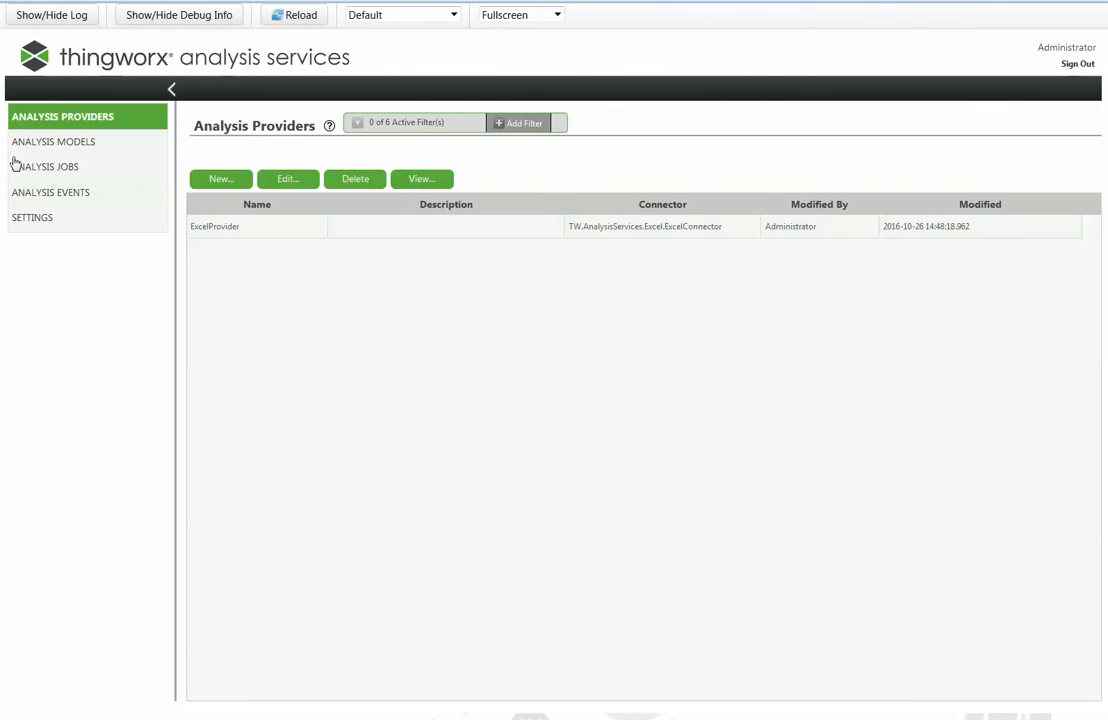
# Create an analysis model for ExcelProvider by uploading addition.xlsx, keeping auto-generated data shapes, and save it.
pyautogui.click(43, 145)
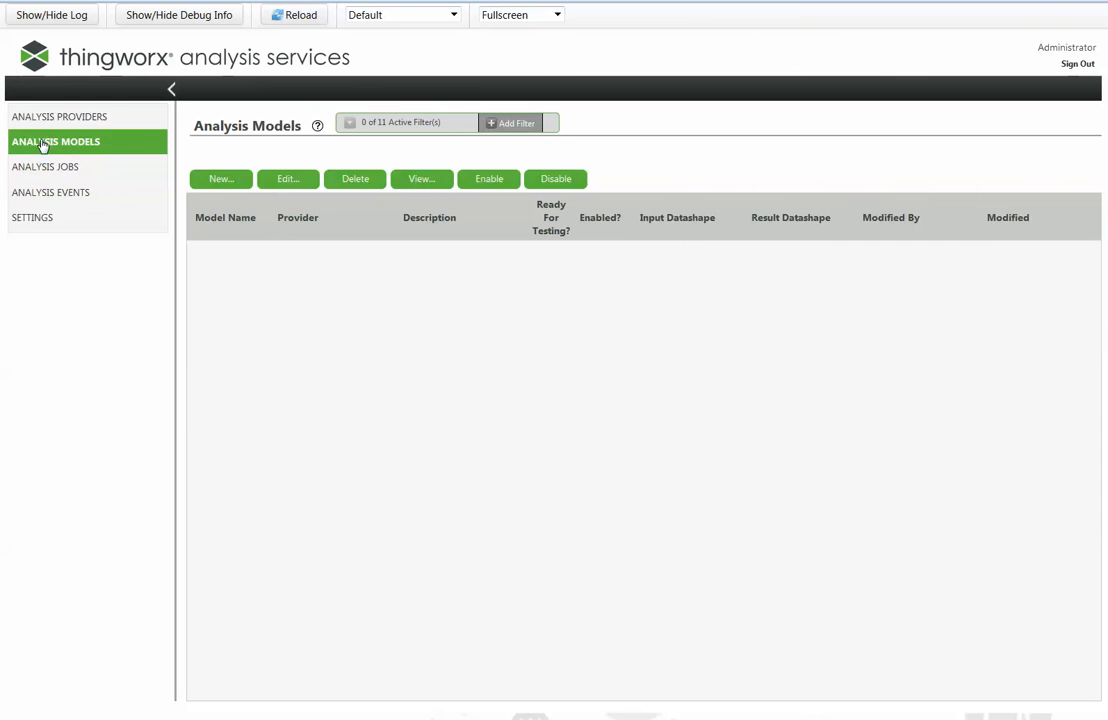
pyautogui.click(220, 180)
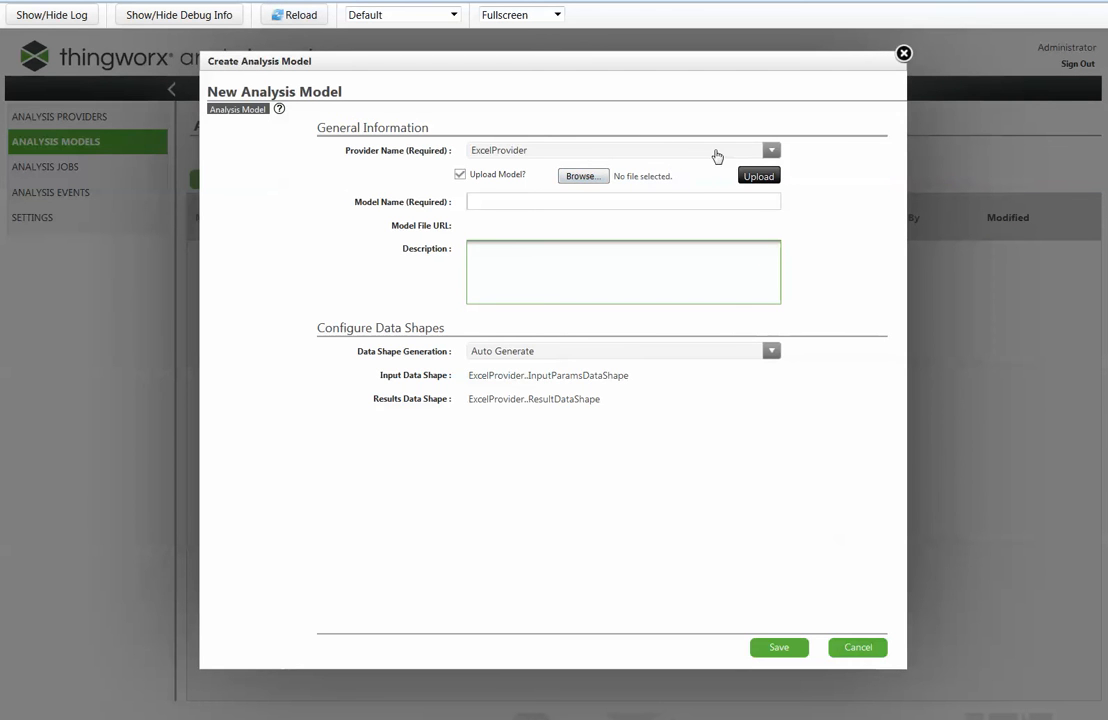
pyautogui.click(591, 182)
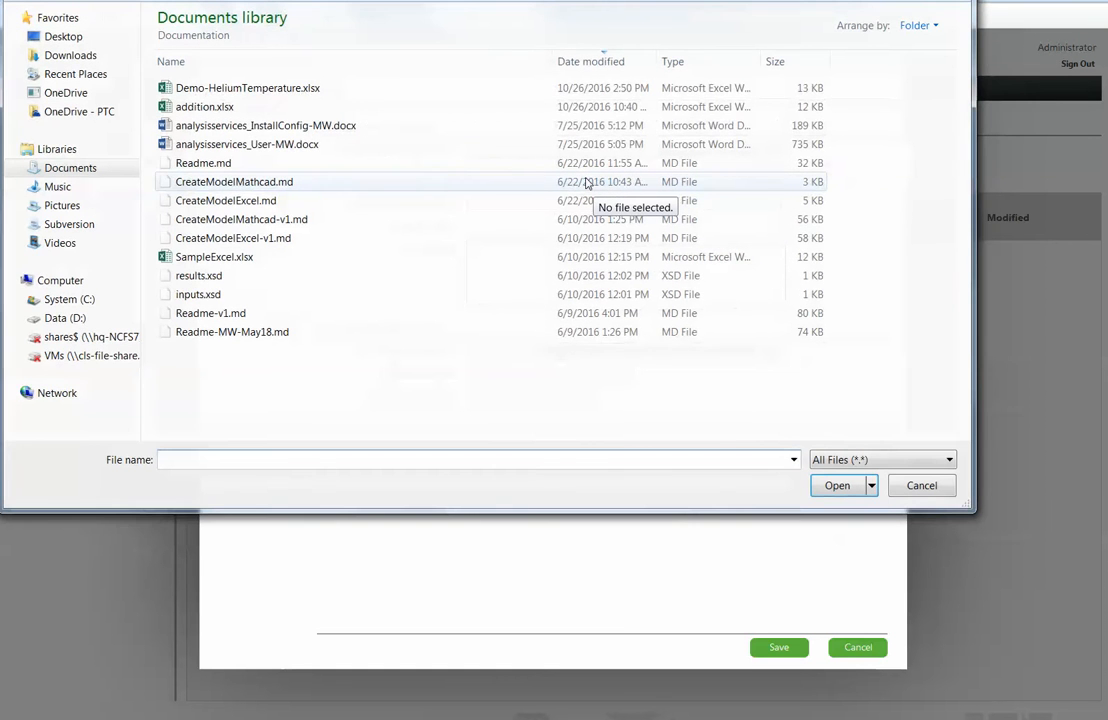
pyautogui.click(204, 106)
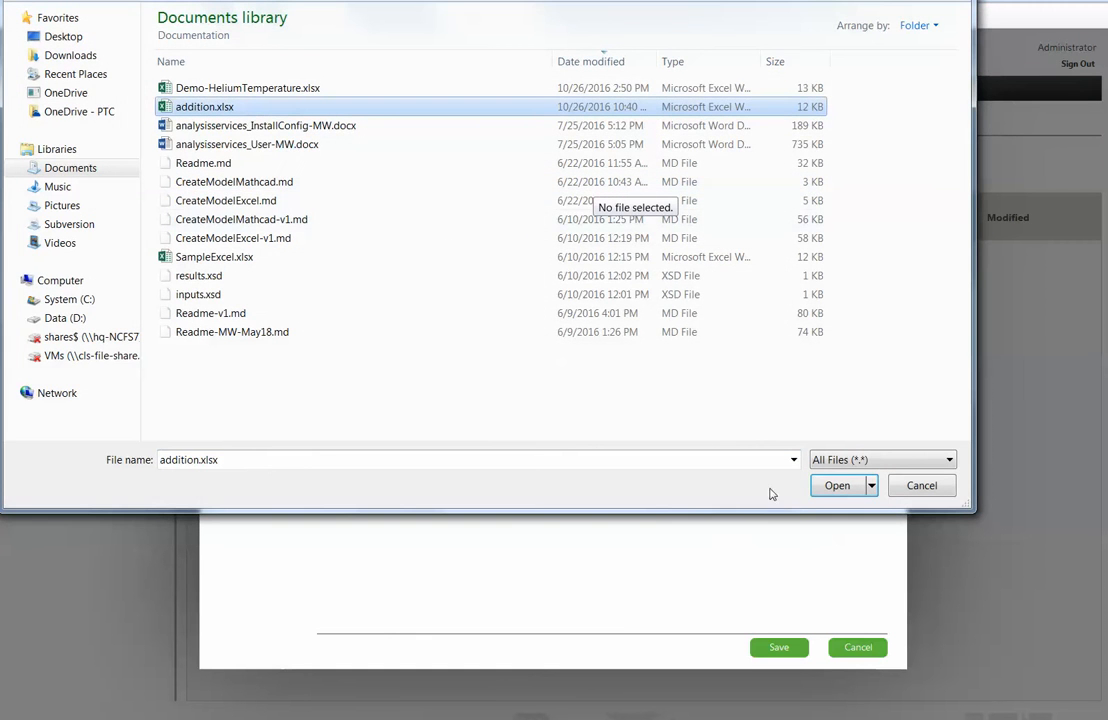
pyautogui.click(837, 485)
pyautogui.click(759, 177)
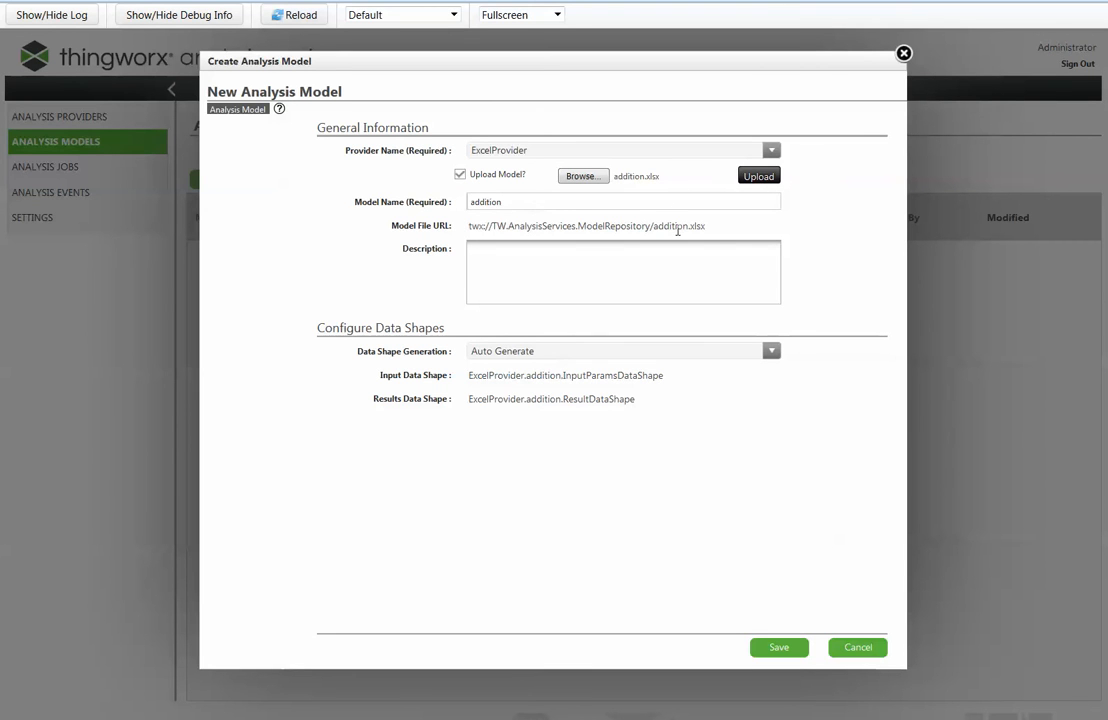
pyautogui.click(546, 270)
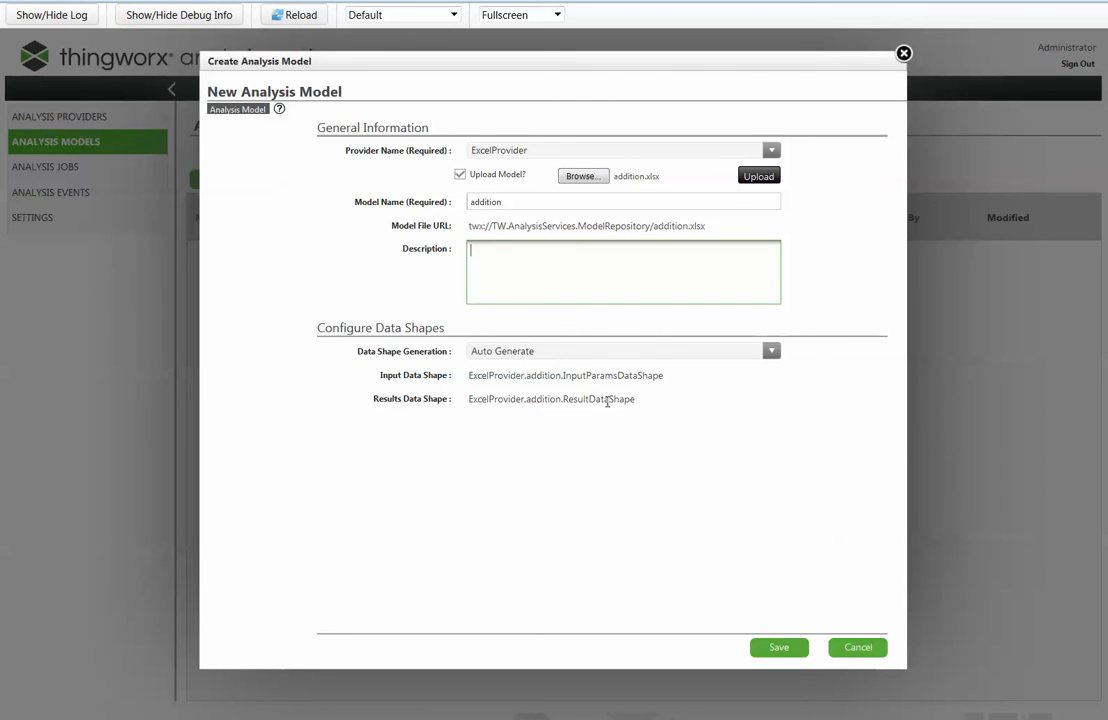
pyautogui.click(777, 647)
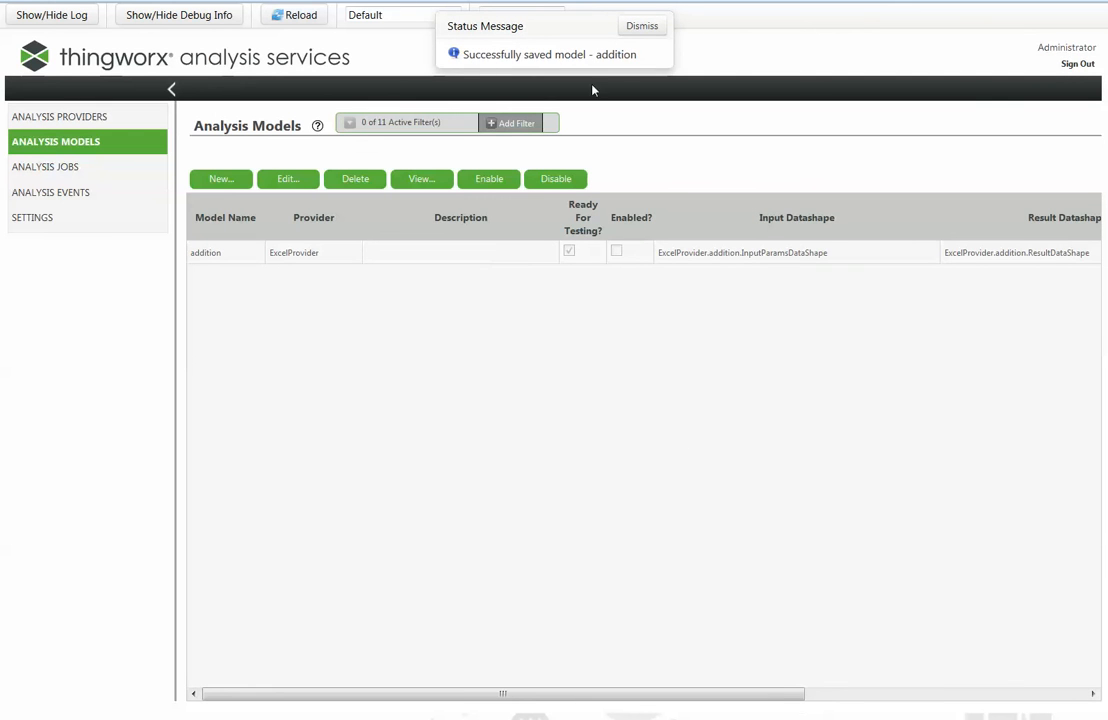
# View the addition model's details and inspect input fields a and b and result field c in its data shapes.
pyautogui.click(377, 256)
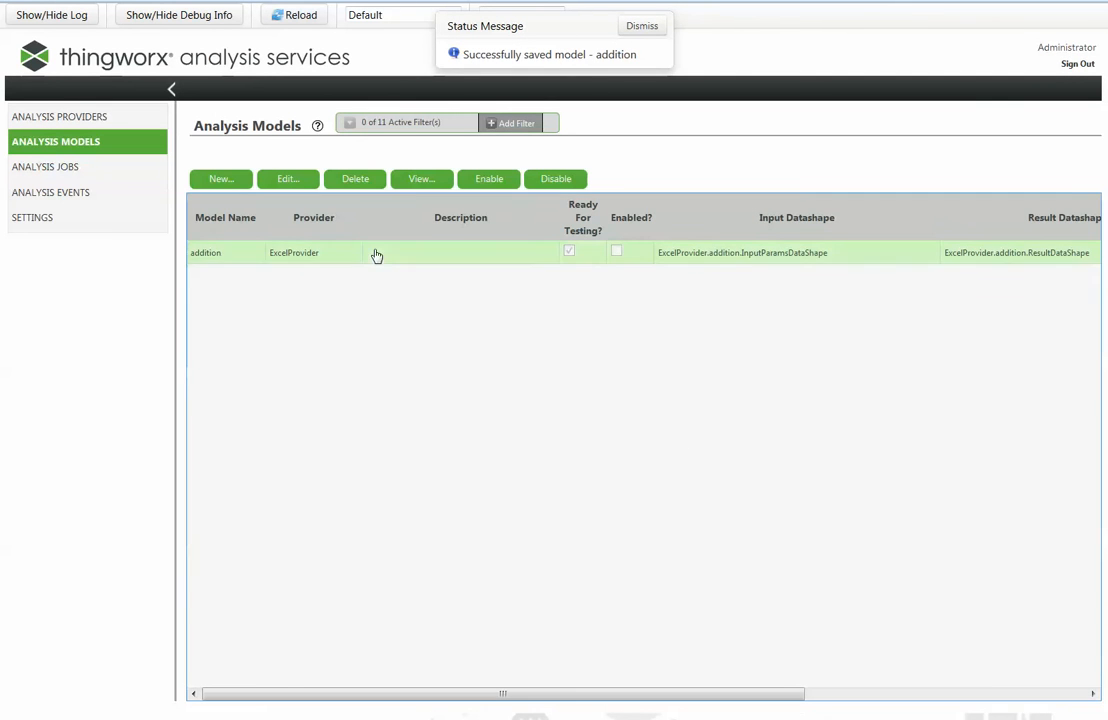
pyautogui.click(410, 184)
pyautogui.click(645, 24)
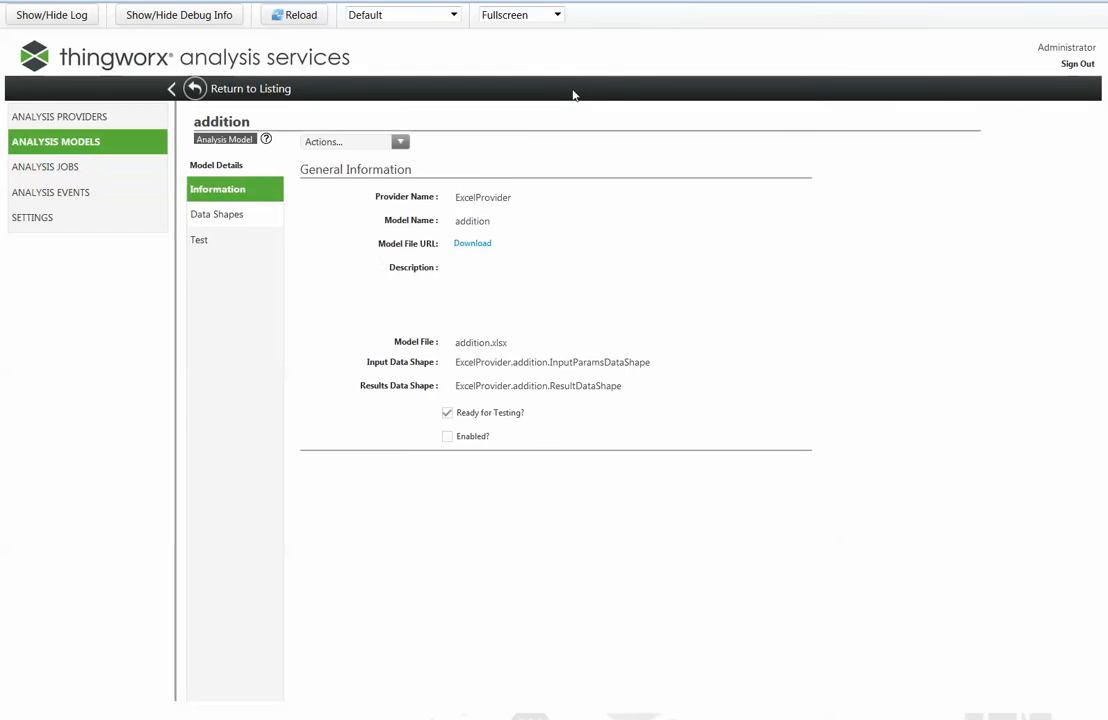
pyautogui.click(214, 219)
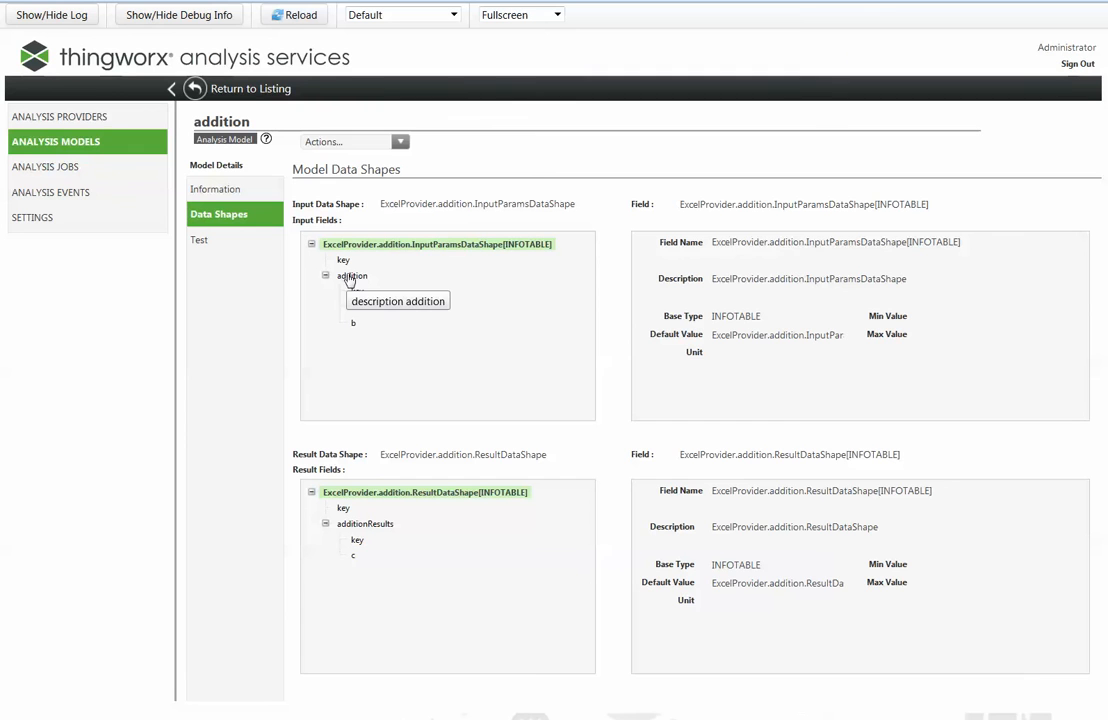
pyautogui.click(354, 310)
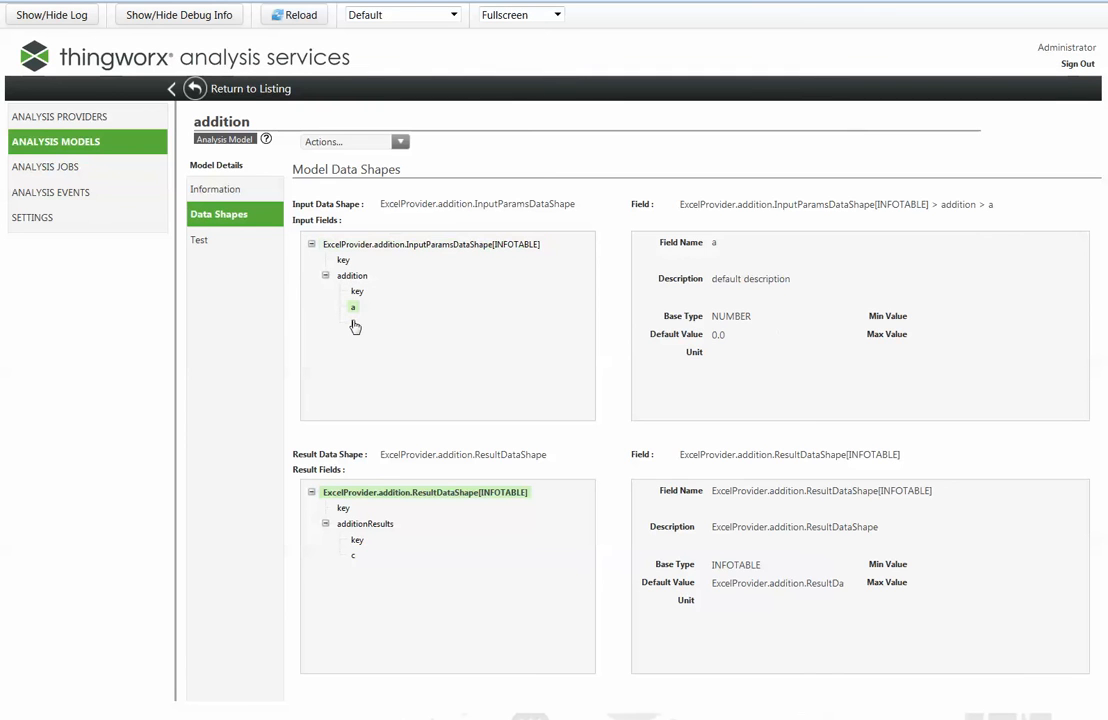
pyautogui.click(354, 323)
pyautogui.click(352, 555)
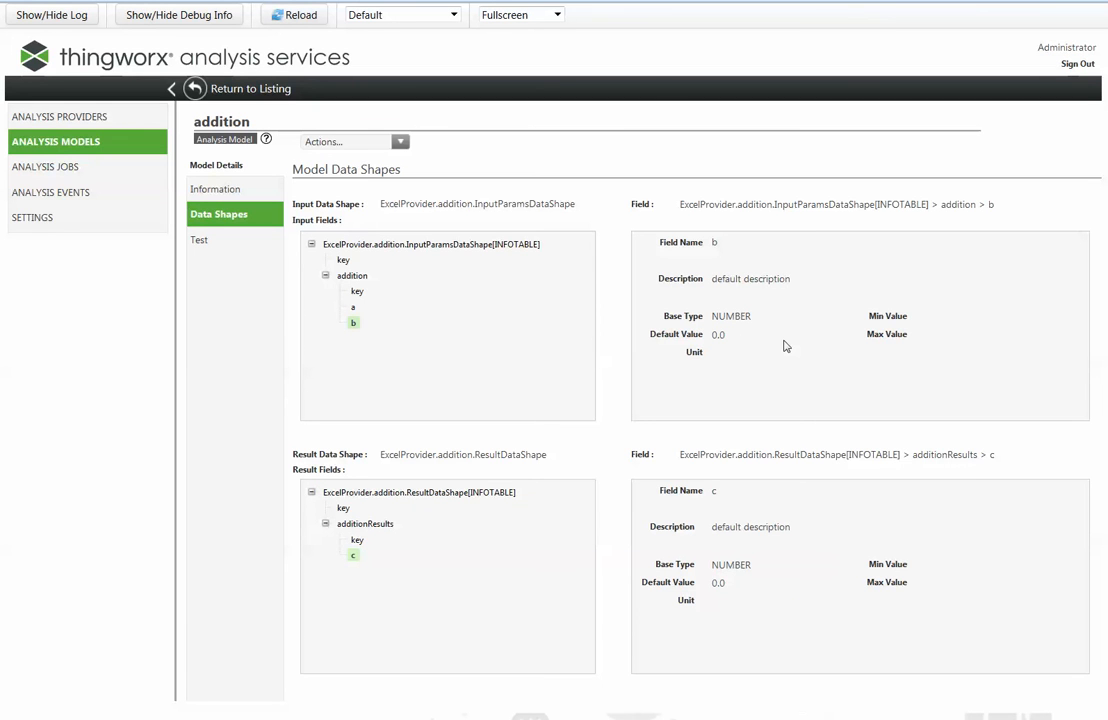
# Test the addition model by adding an input row with a = 12 and b = 435, submitting the job and displaying additionResults.
pyautogui.click(199, 242)
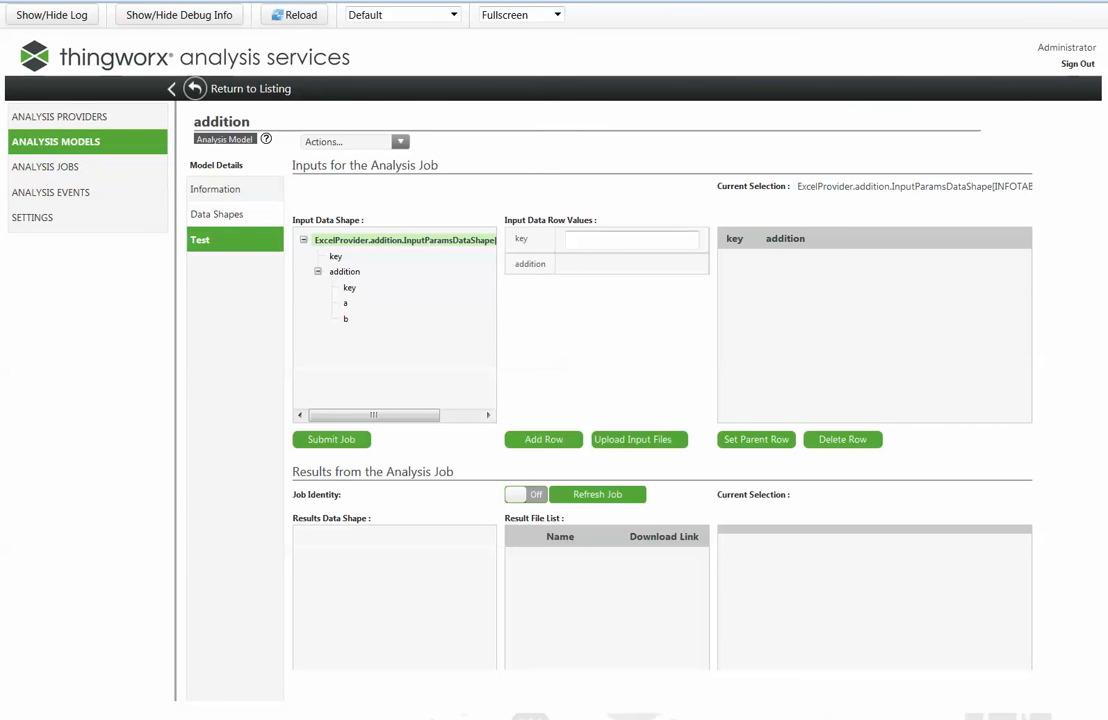
pyautogui.click(344, 271)
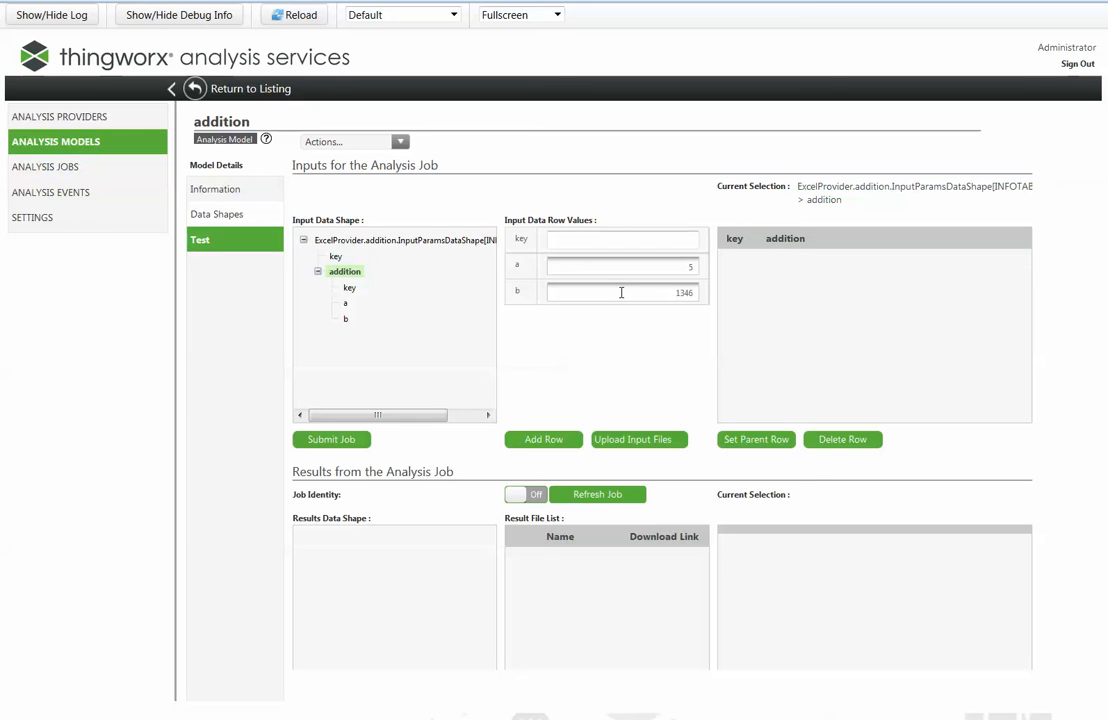
pyautogui.doubleClick(684, 268)
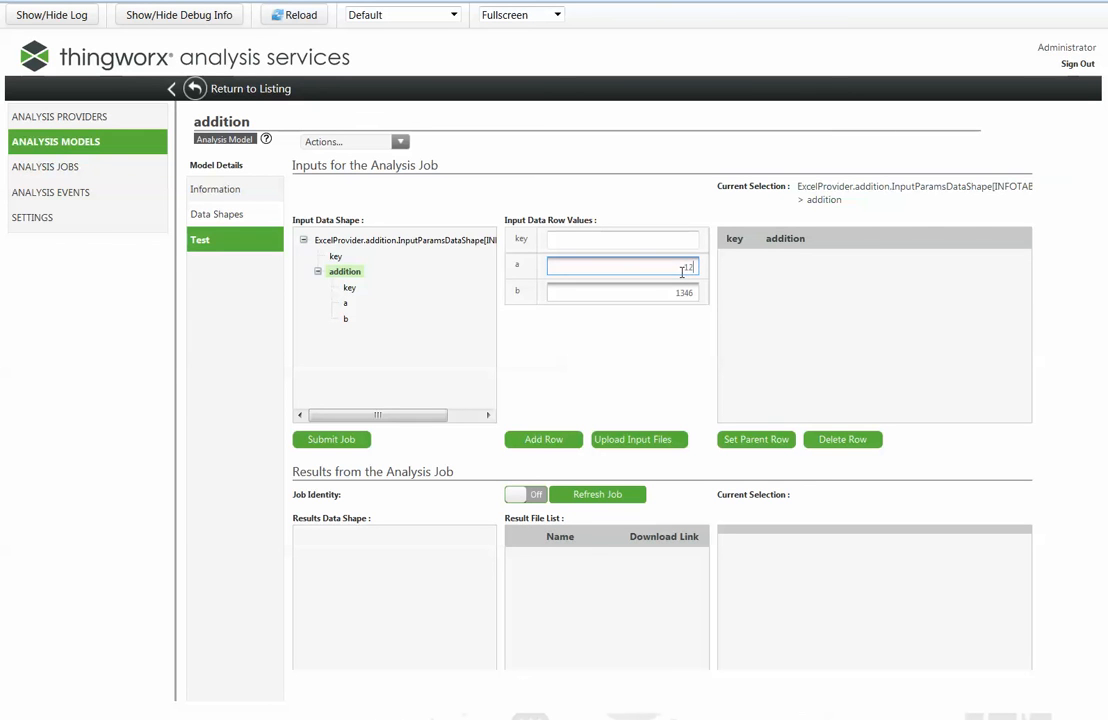
pyautogui.doubleClick(677, 292)
pyautogui.write('43')
pyautogui.click(554, 440)
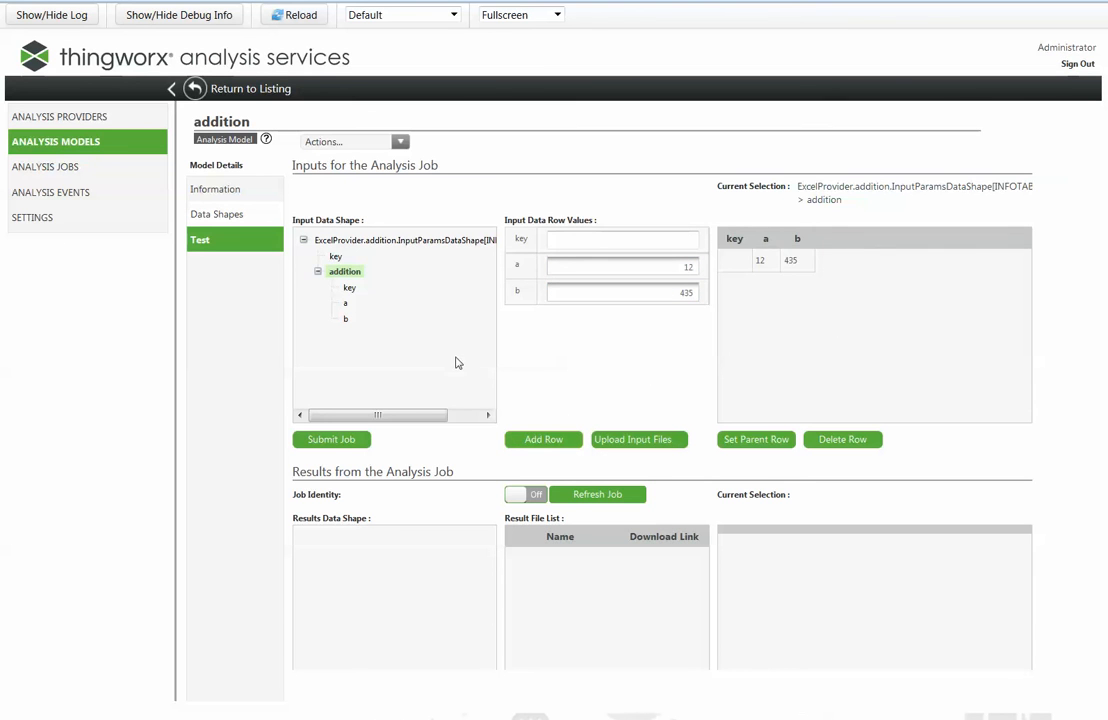
pyautogui.click(331, 439)
pyautogui.click(357, 570)
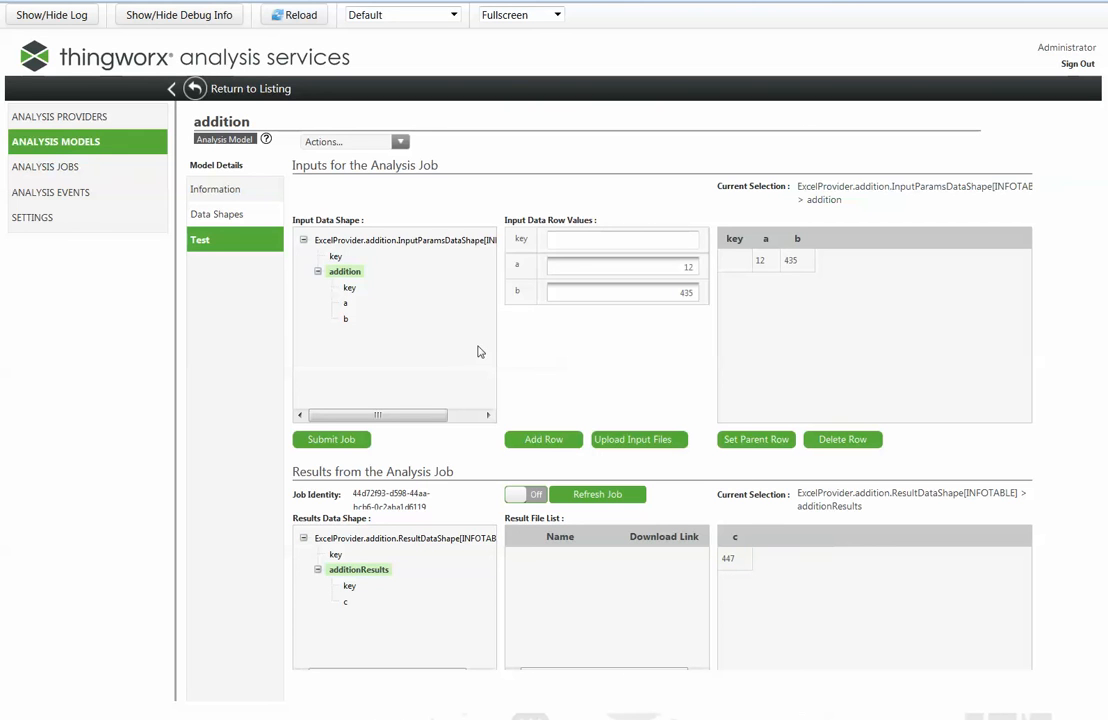
# Enable the addition model, dismiss the status message and return to the list of analysis models.
pyautogui.click(386, 143)
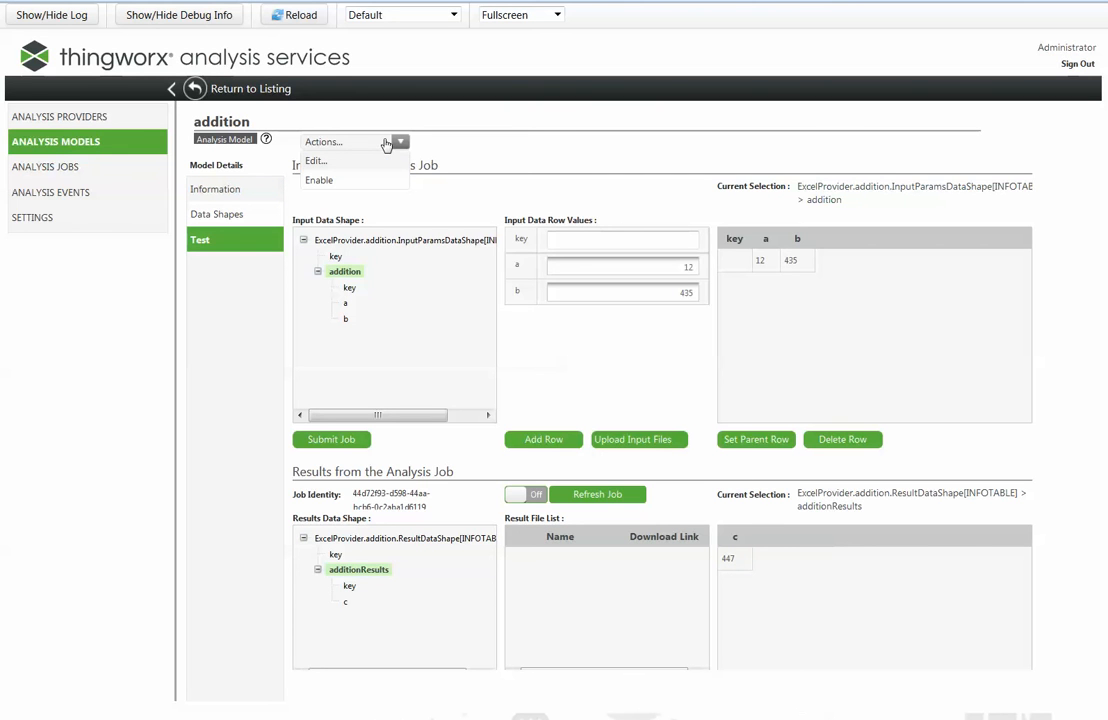
pyautogui.click(333, 182)
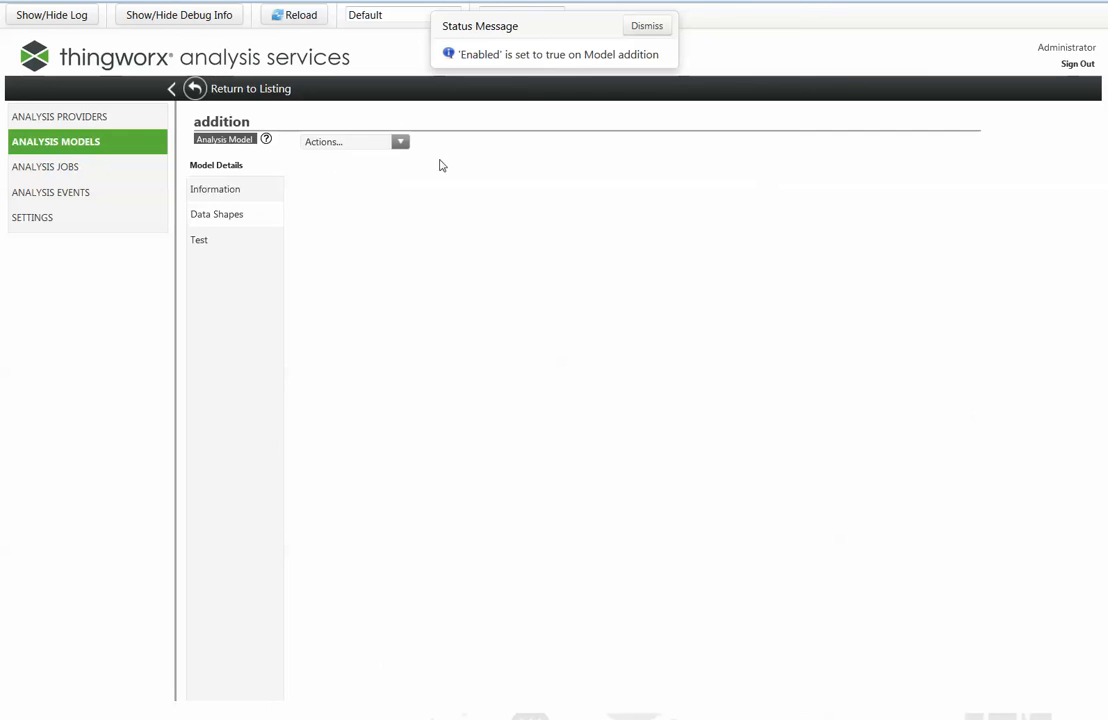
pyautogui.click(646, 26)
pyautogui.click(74, 148)
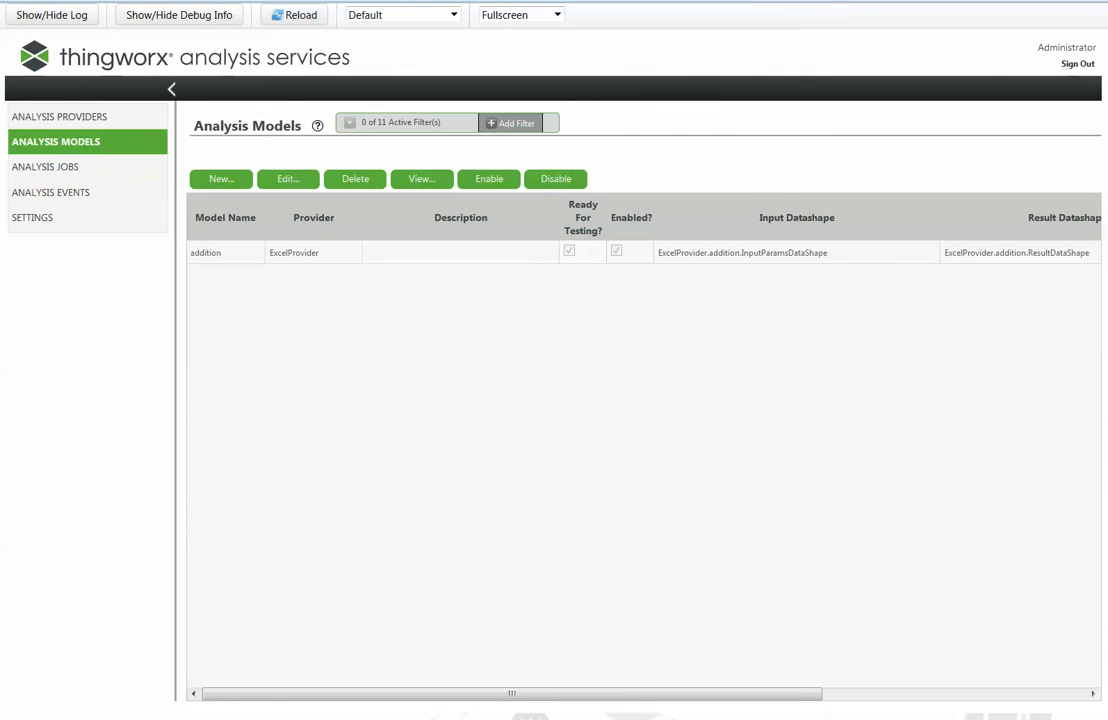
# Start a new analysis event with Thing TW_AS_DiscreteDemo_AdditionDiscreteThing as its source and DataChange as its event.
pyautogui.click(57, 193)
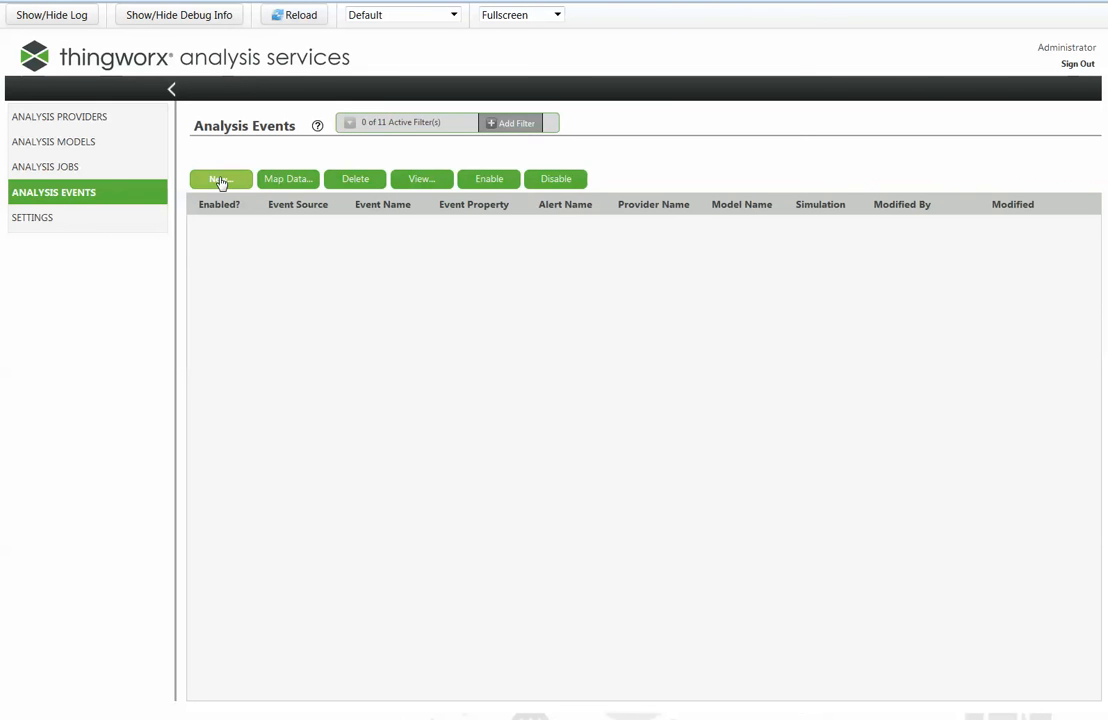
pyautogui.click(221, 180)
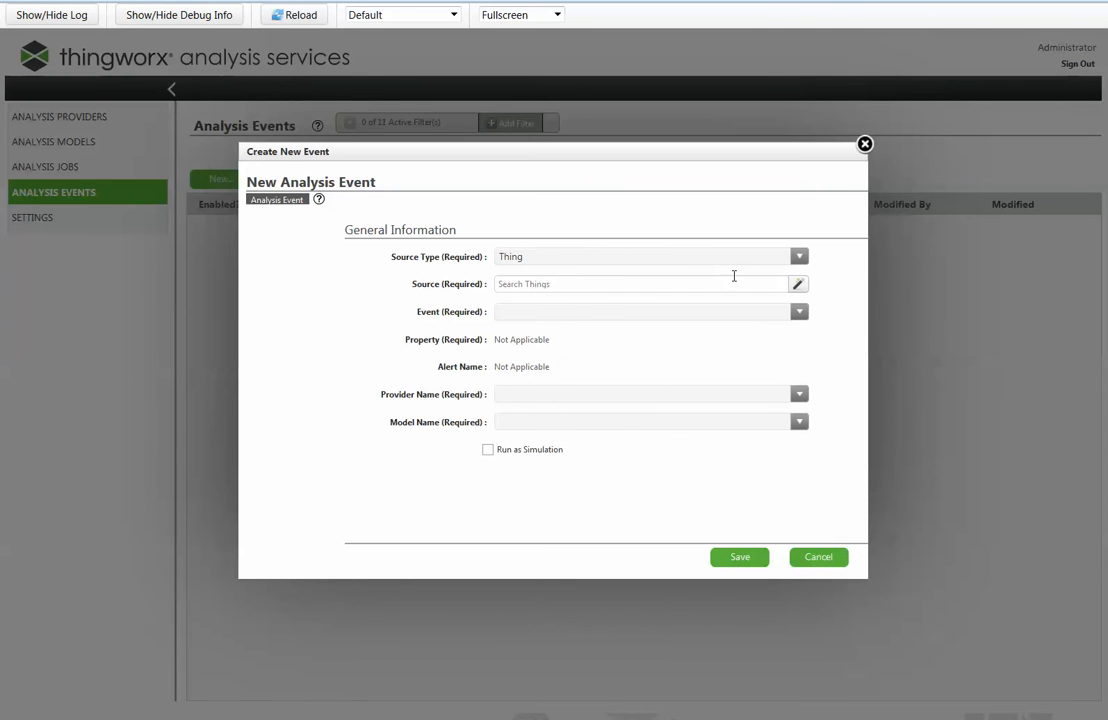
pyautogui.click(799, 285)
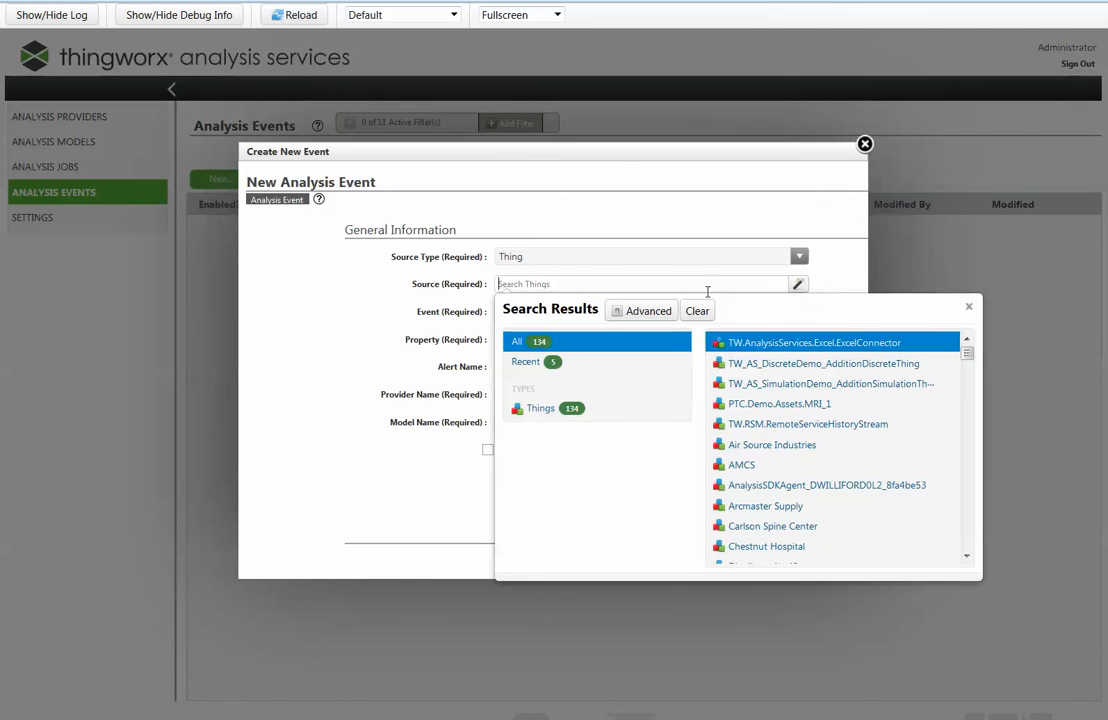
pyautogui.click(853, 365)
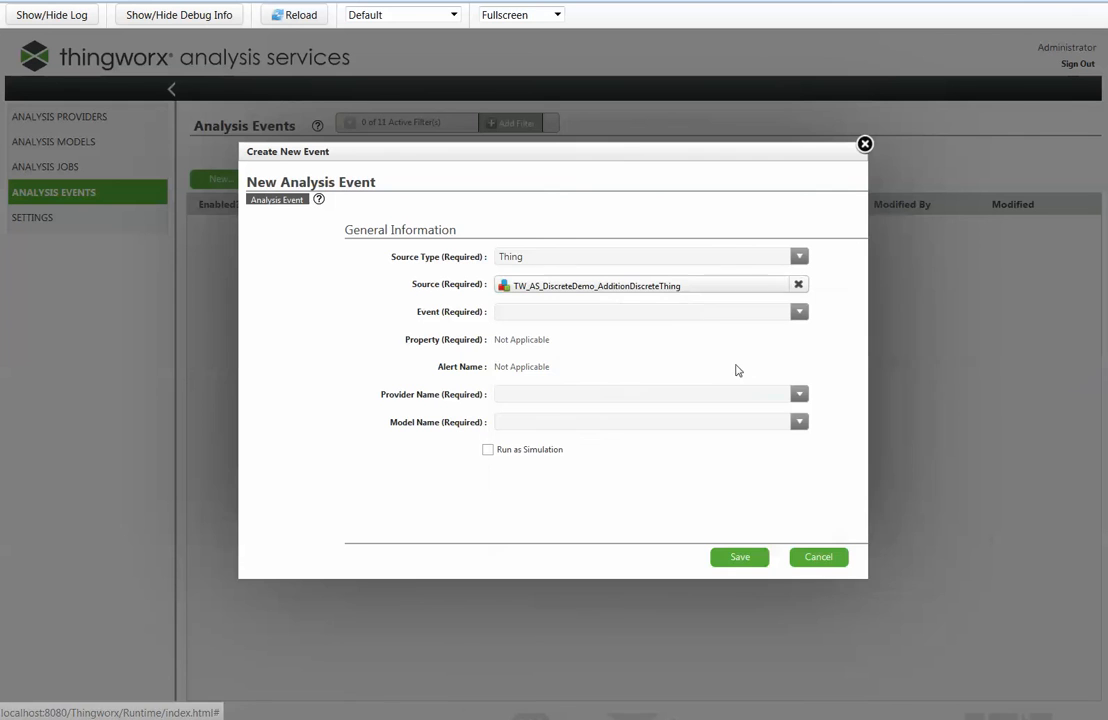
pyautogui.click(800, 314)
pyautogui.click(533, 416)
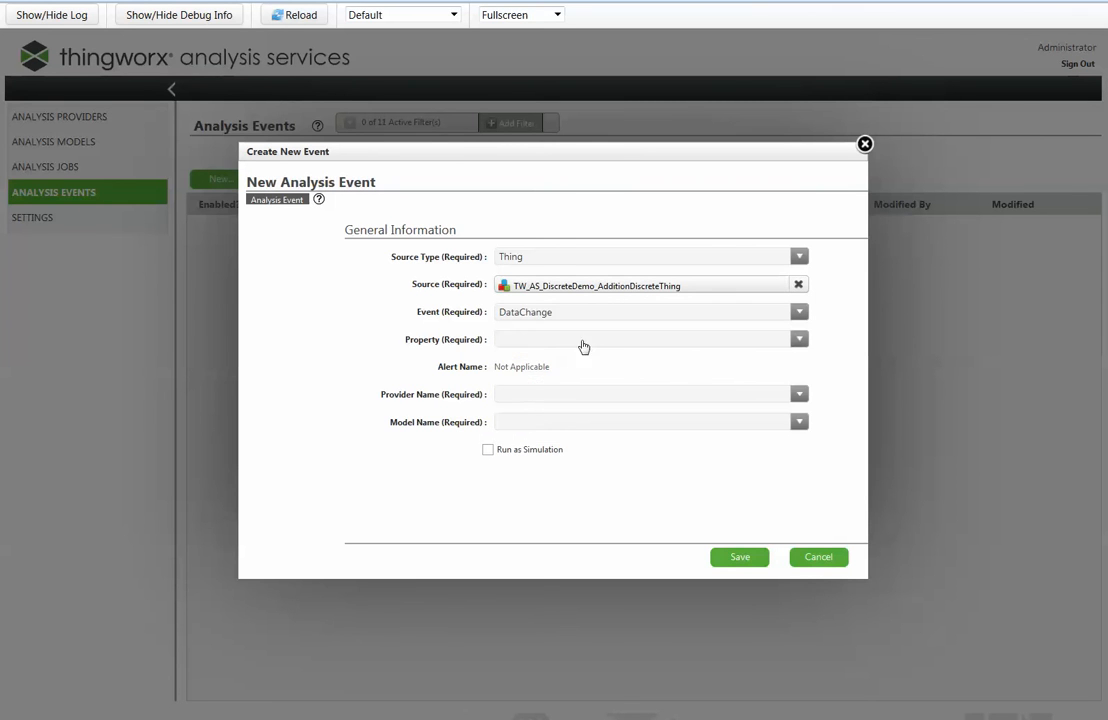
# Set the new event's property to FirstInput, provider to ExcelProvider and model to addition, and save it.
pyautogui.click(799, 339)
pyautogui.click(518, 402)
pyautogui.click(798, 396)
pyautogui.click(562, 415)
pyautogui.click(804, 423)
pyautogui.click(549, 442)
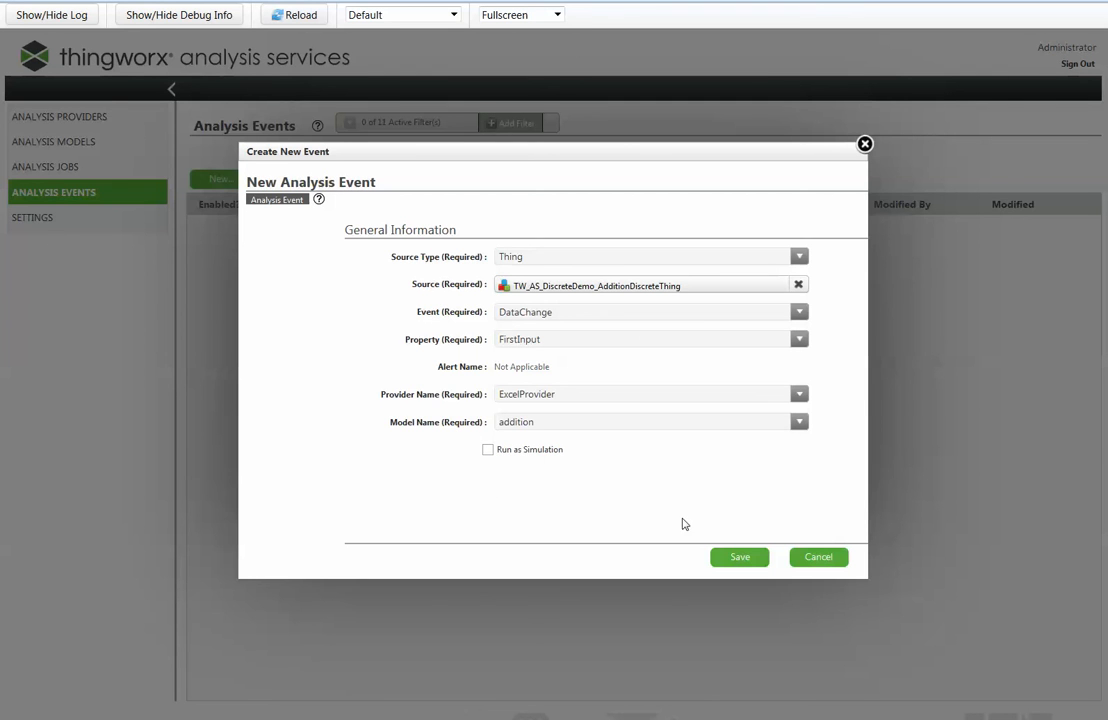
pyautogui.click(740, 560)
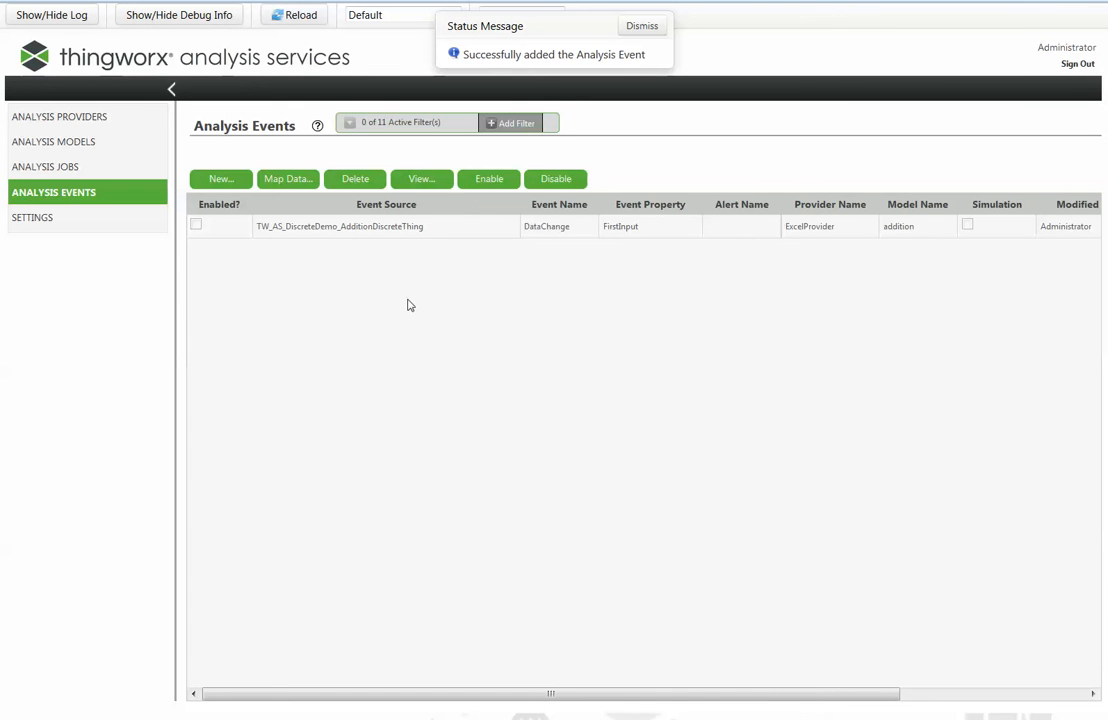
# In the new event's inputs mapping, use Thing as source type and map FirstInput to input a of addition.
pyautogui.click(293, 232)
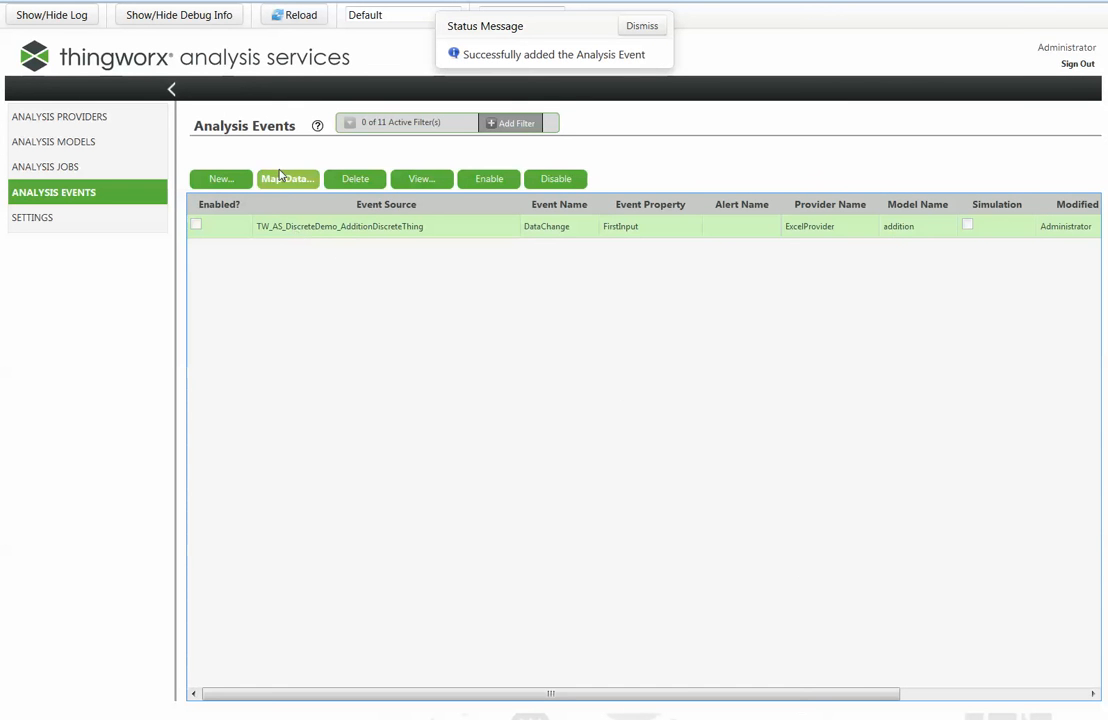
pyautogui.click(288, 180)
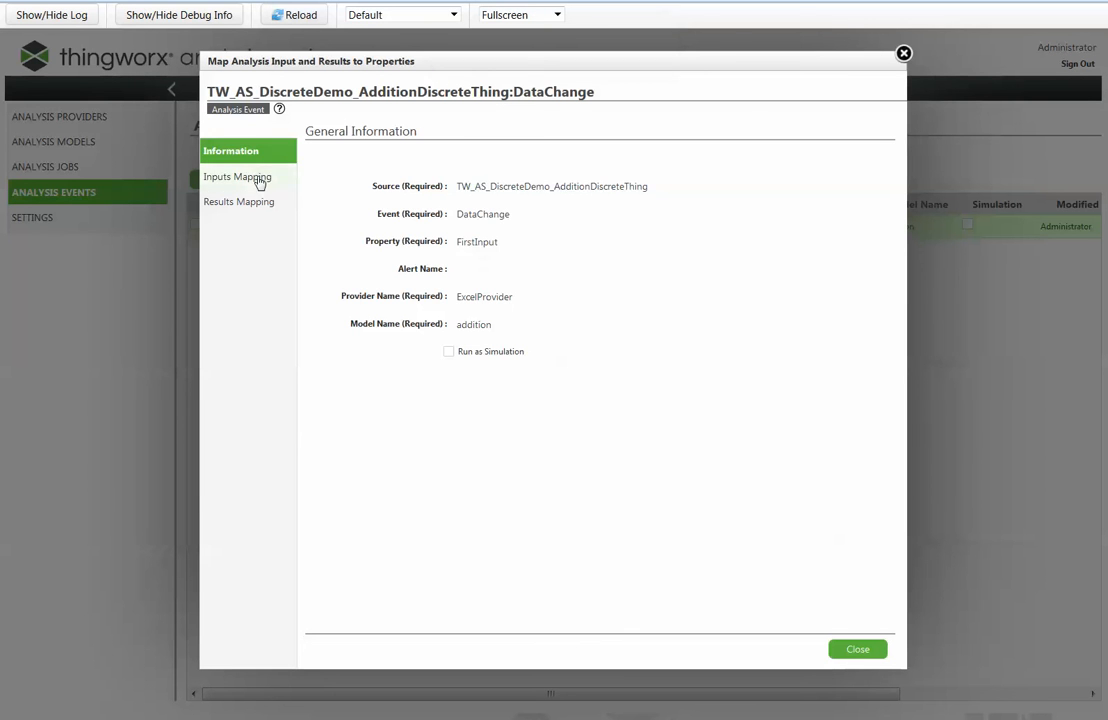
pyautogui.click(260, 178)
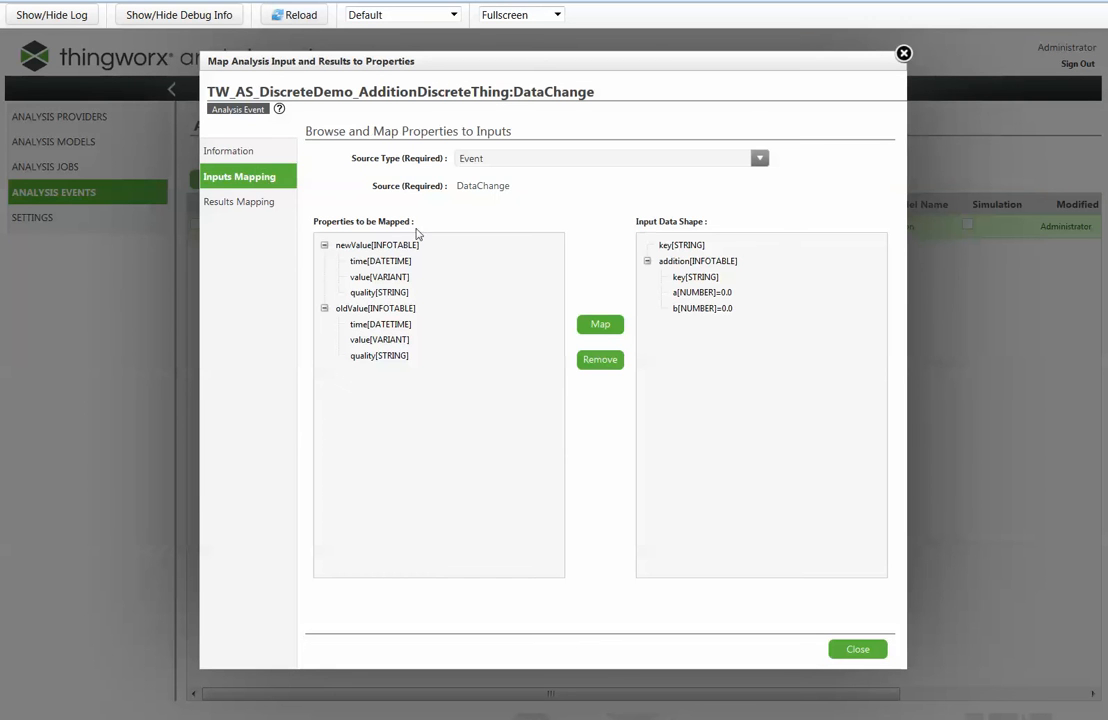
pyautogui.click(488, 163)
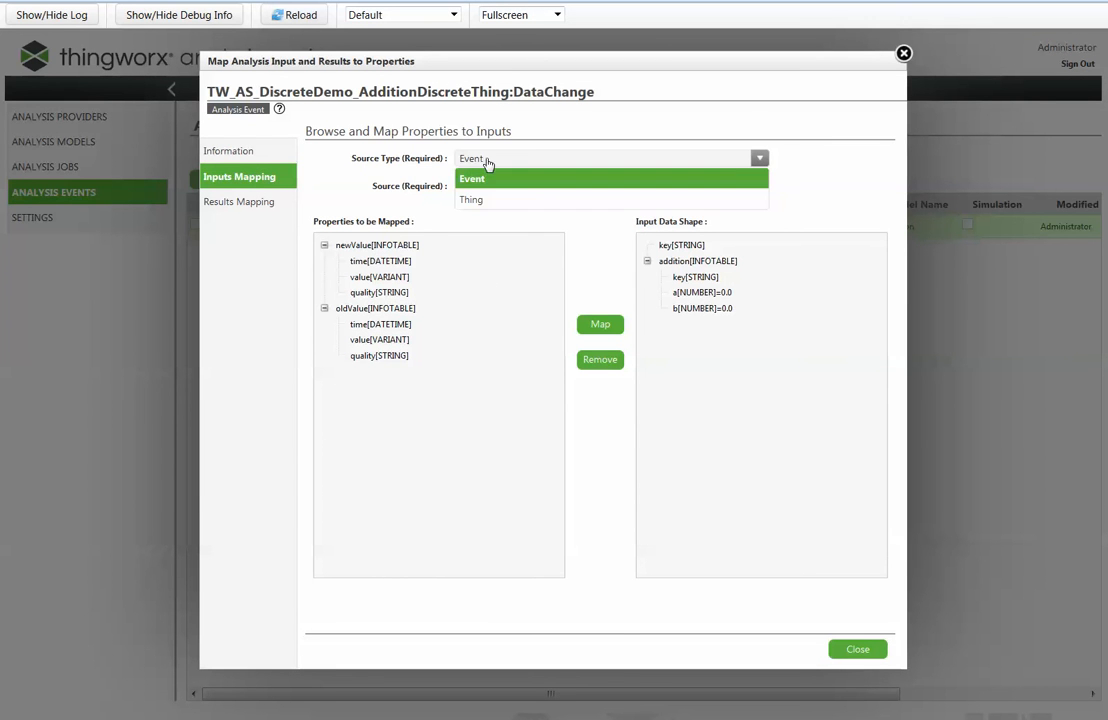
pyautogui.click(485, 199)
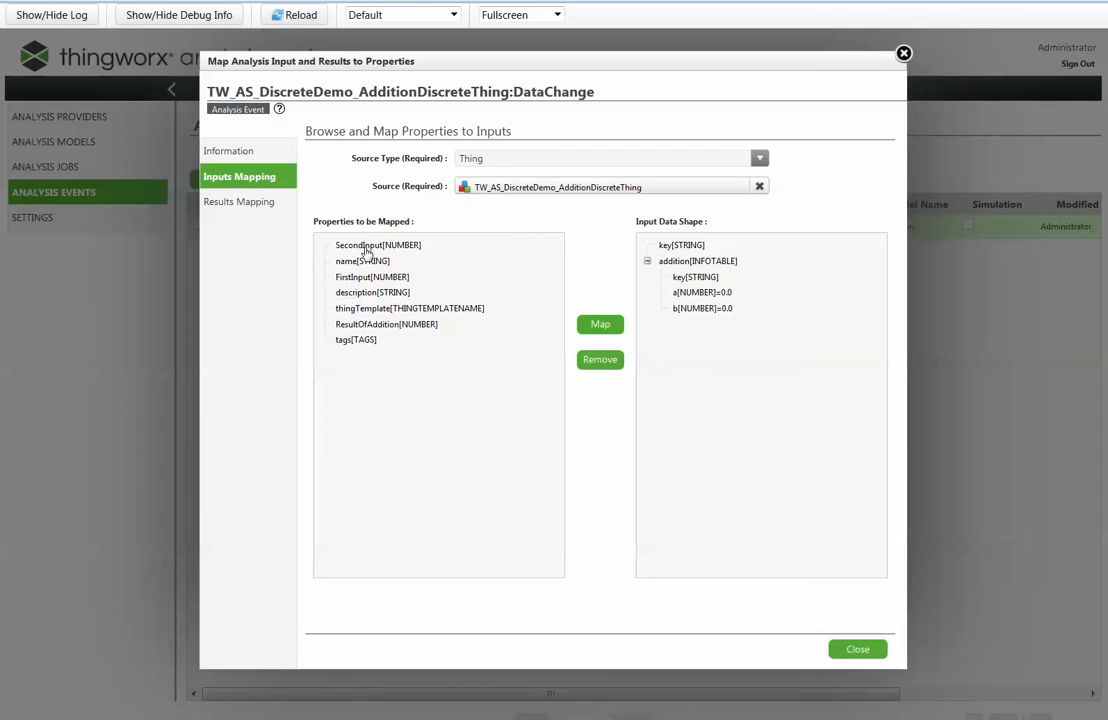
pyautogui.click(375, 277)
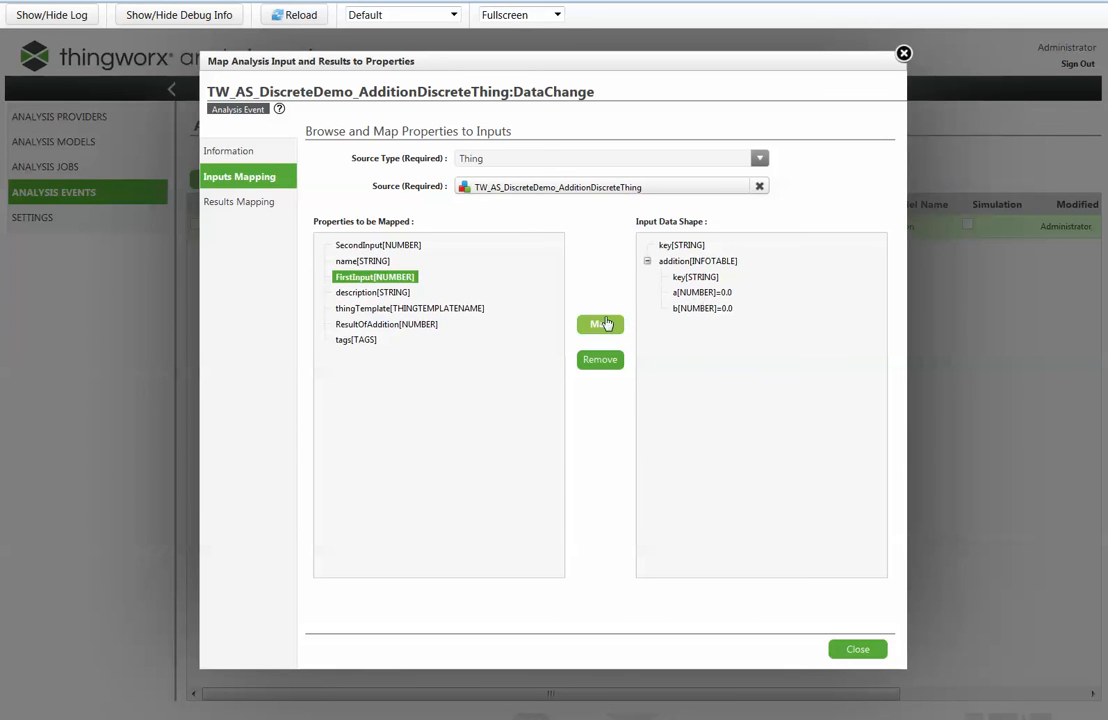
pyautogui.click(702, 292)
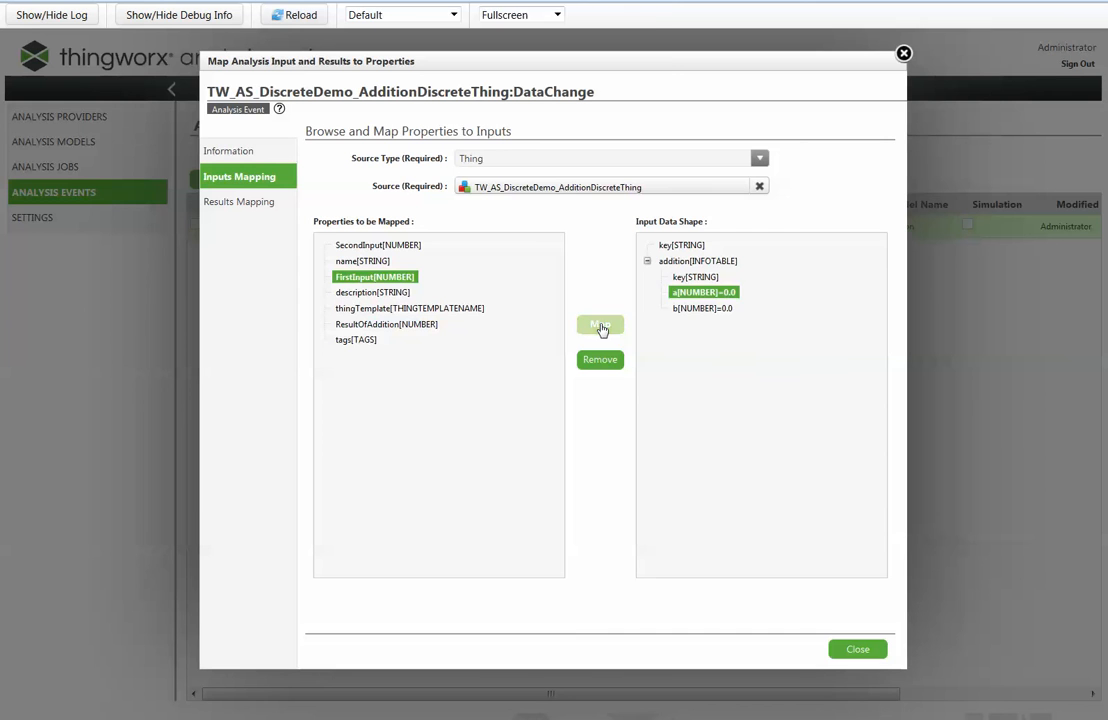
pyautogui.click(600, 325)
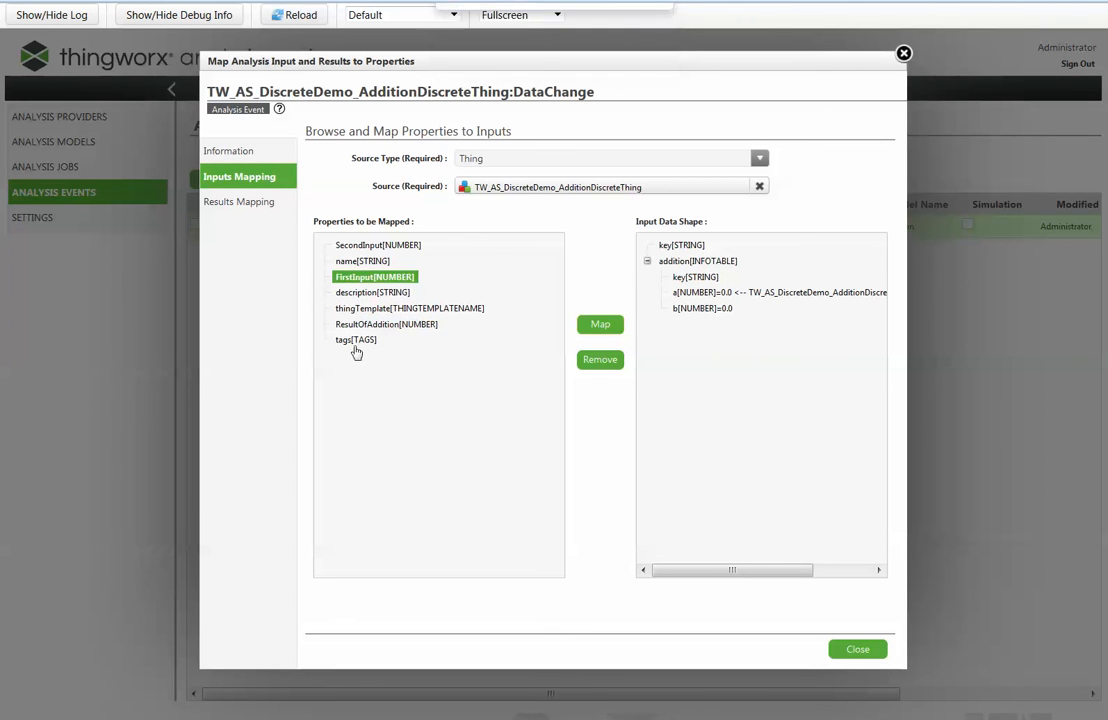
# Map the SecondInput property to input b of the addition data shape.
pyautogui.click(370, 245)
pyautogui.click(705, 308)
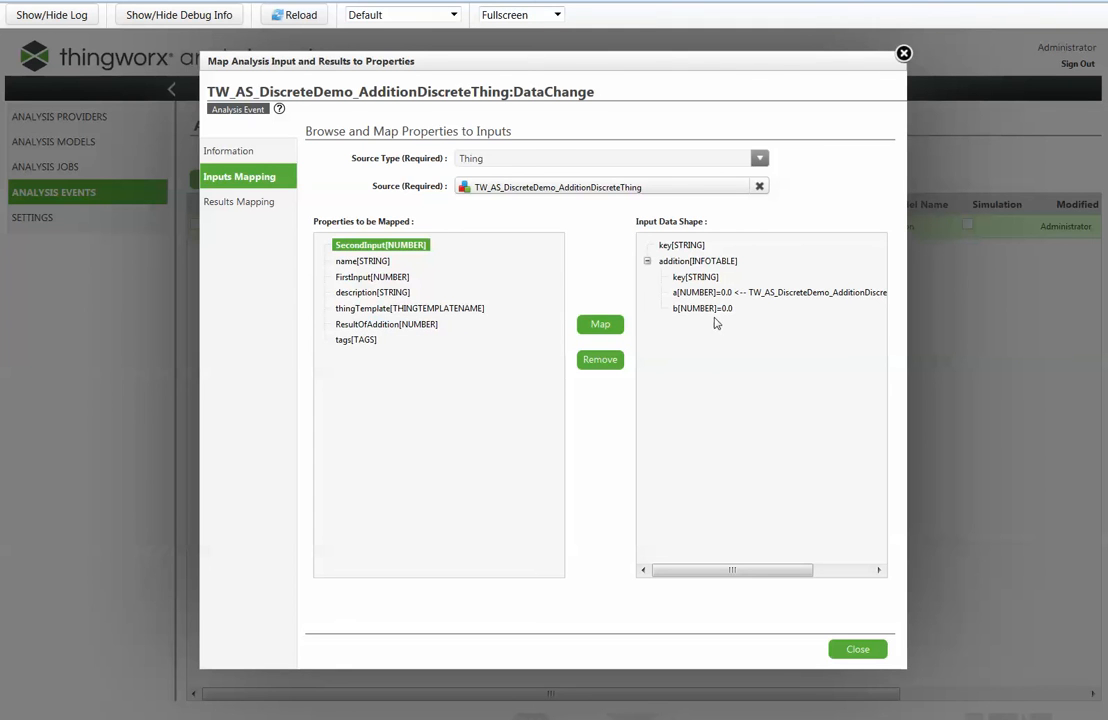
pyautogui.click(600, 324)
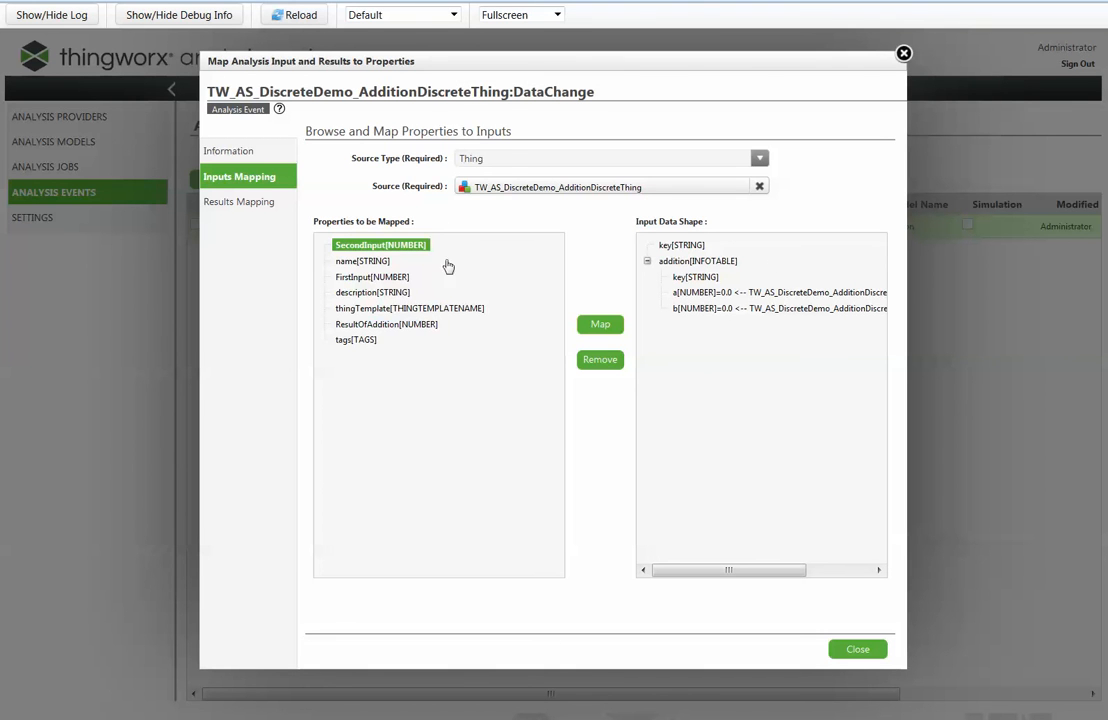
# Map result field c of additionResults to the ResultOfAddition property, close the mapping and enable the analysis event.
pyautogui.click(245, 206)
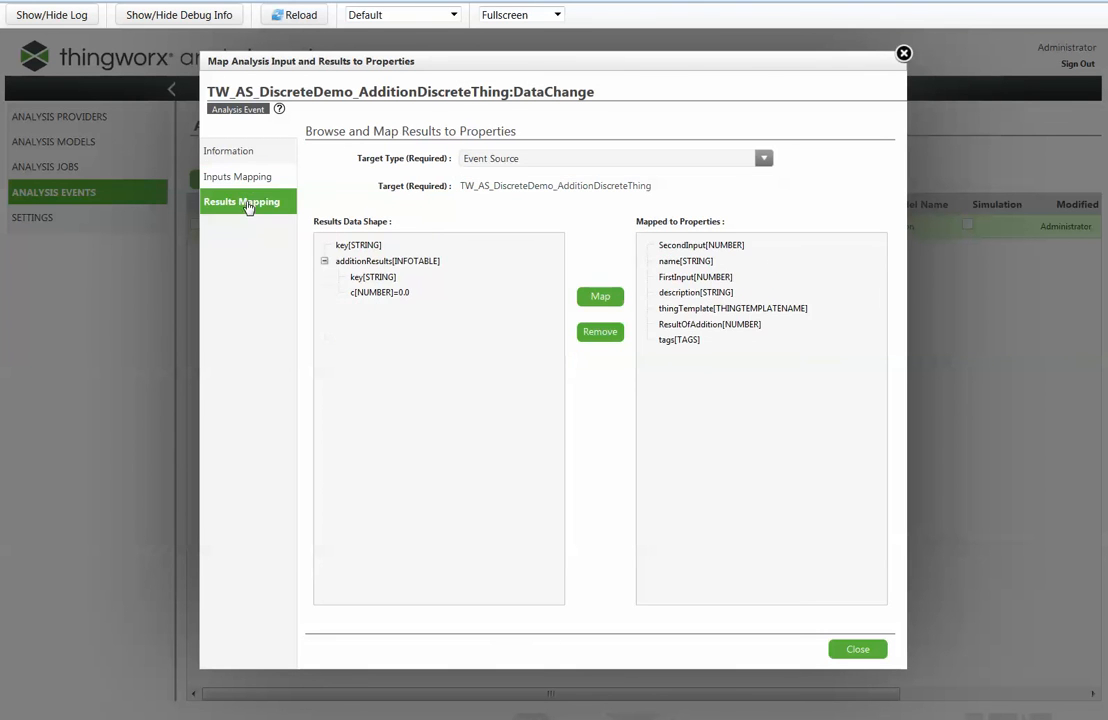
pyautogui.click(370, 293)
pyautogui.click(688, 327)
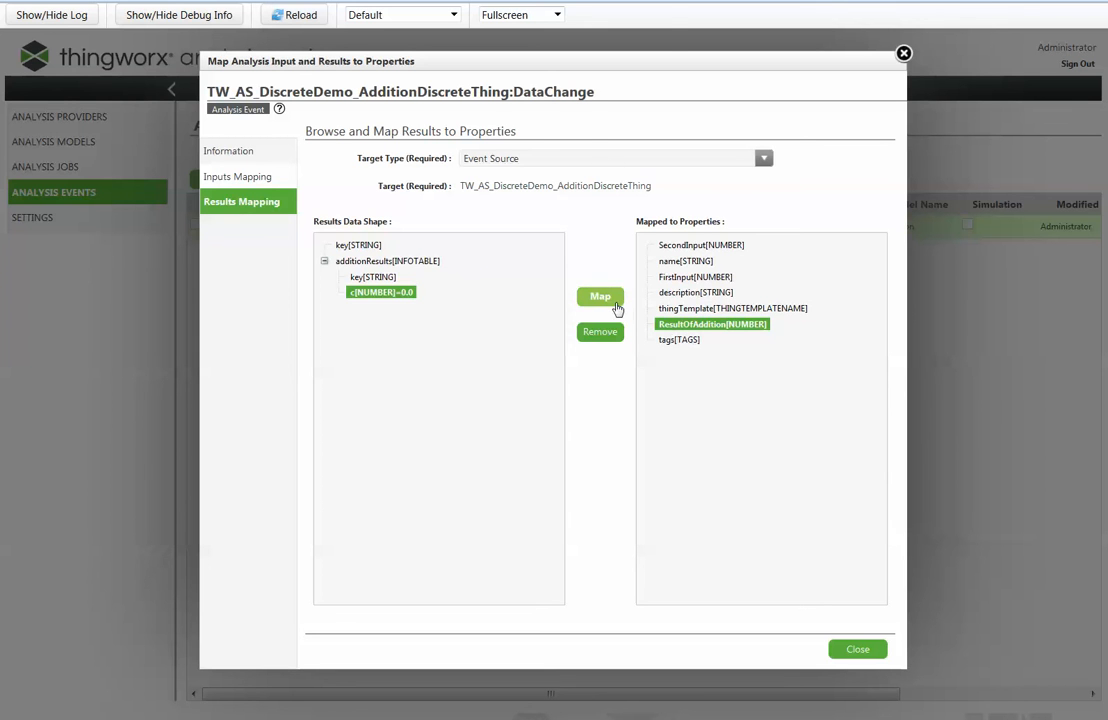
pyautogui.click(619, 304)
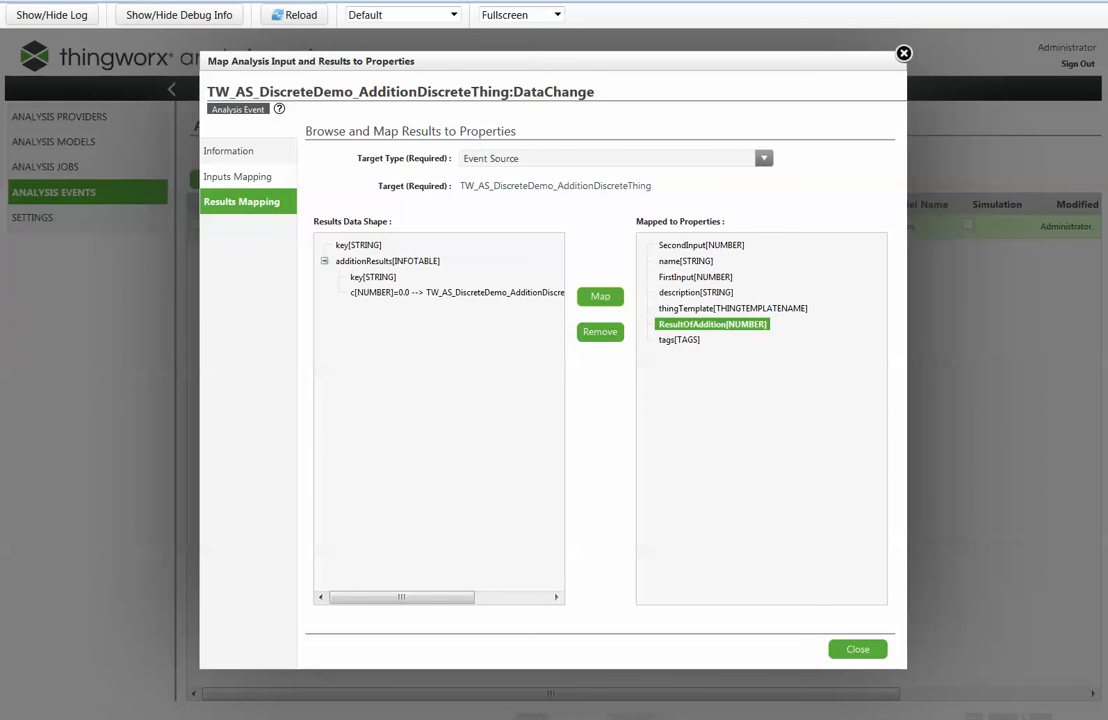
pyautogui.click(855, 649)
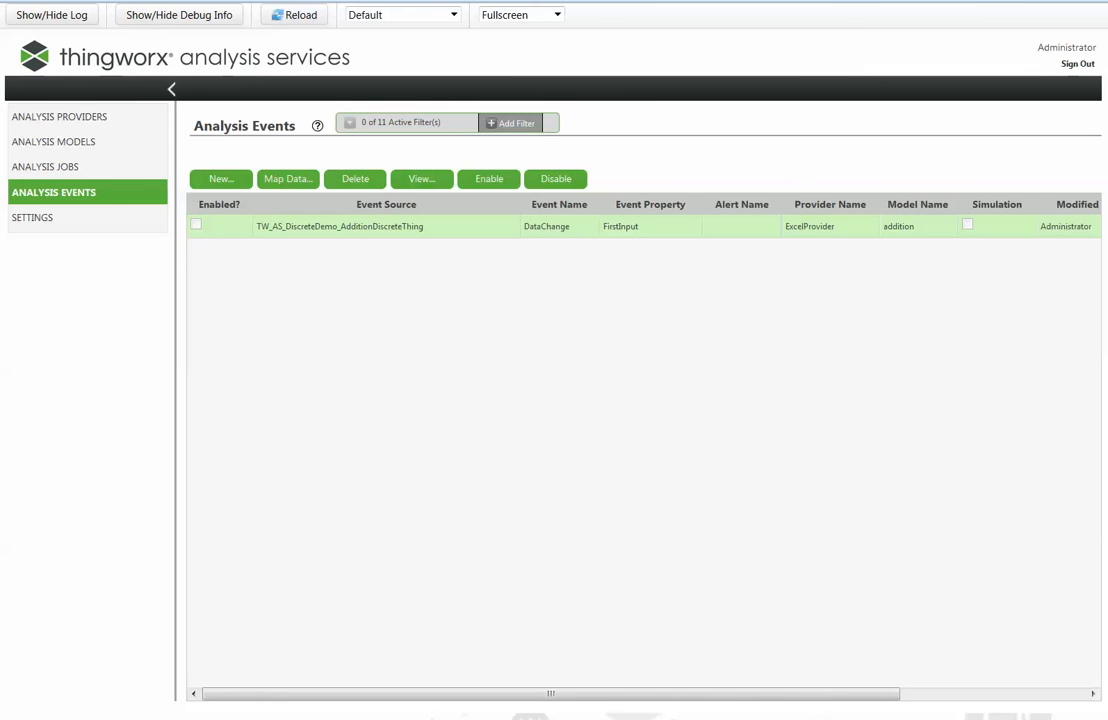
pyautogui.click(304, 230)
pyautogui.click(484, 180)
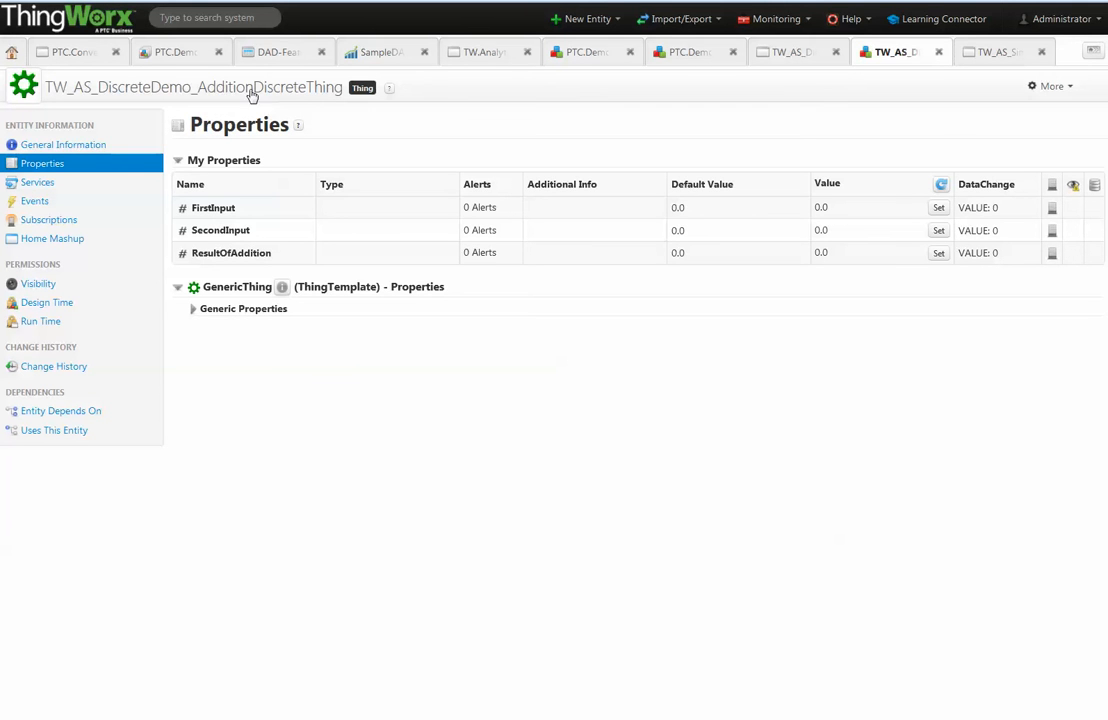
# In ThingWorx Composer, set the SecondInput property of TW_AS_DiscreteDemo_AdditionDiscreteThing to 3225.
pyautogui.click(938, 230)
pyautogui.moveTo(343, 331); pyautogui.dragTo(329, 331)
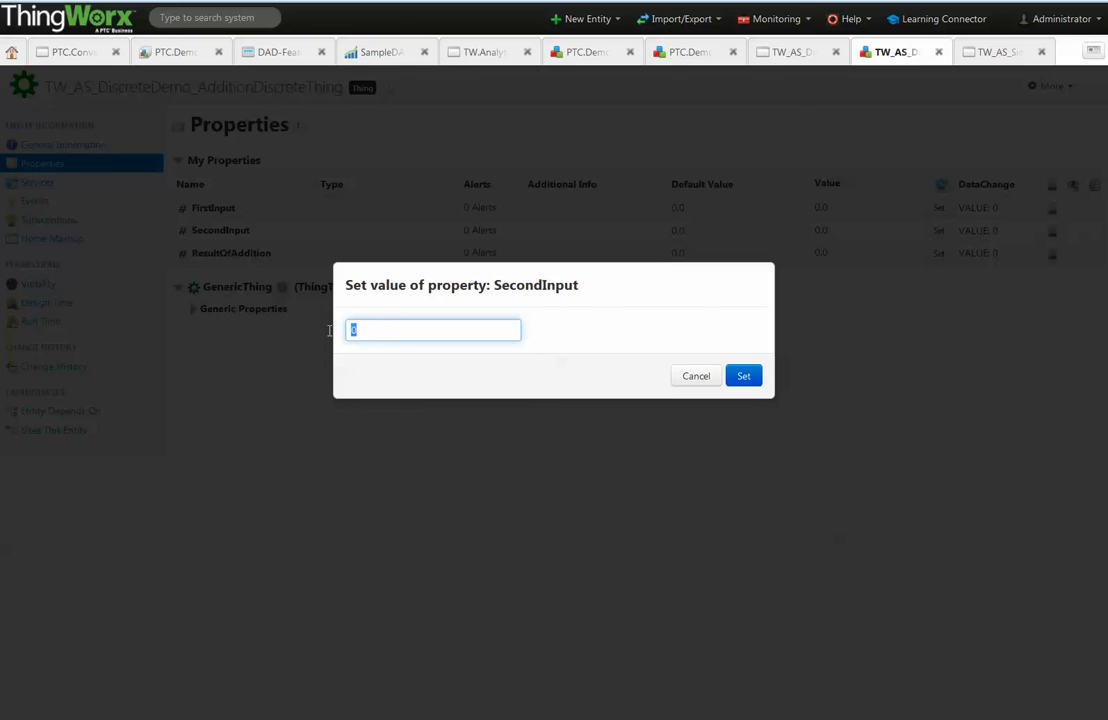
pyautogui.write('3225')
pyautogui.click(743, 377)
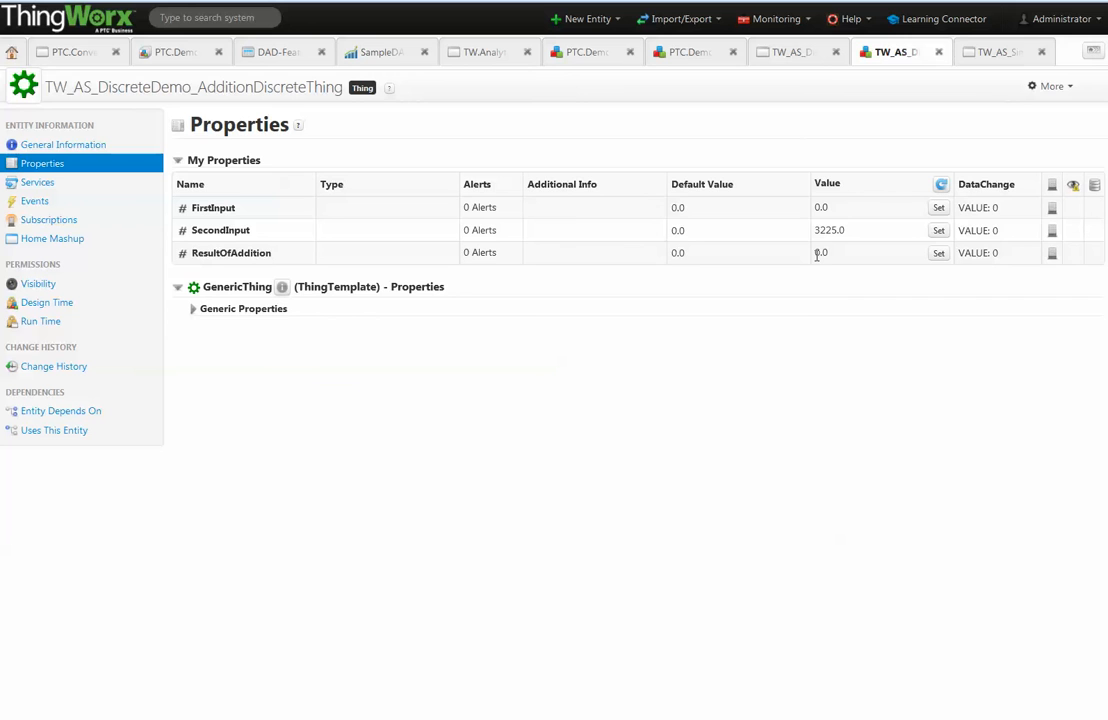
# Set the FirstInput property to 123 and refresh the thing's property values.
pyautogui.click(939, 208)
pyautogui.moveTo(411, 325); pyautogui.dragTo(340, 325)
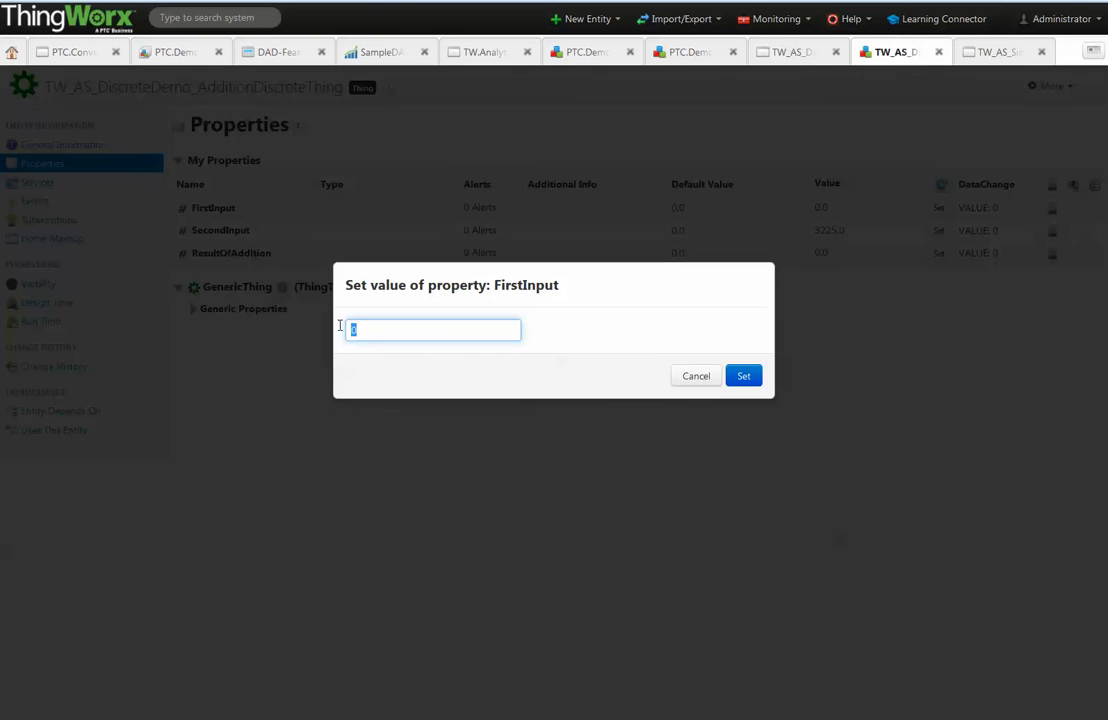
pyautogui.click(752, 376)
pyautogui.click(941, 185)
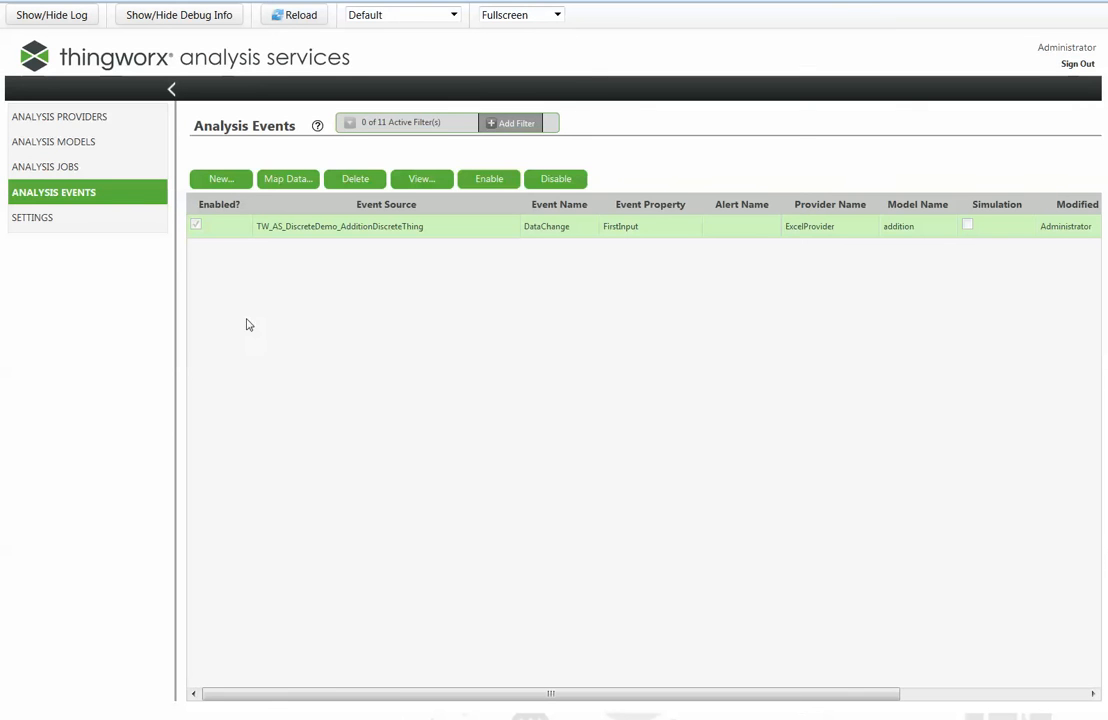
# Switch to Analysis Services, include completed jobs in the analysis job listing and view the most recent job's details.
pyautogui.click(50, 169)
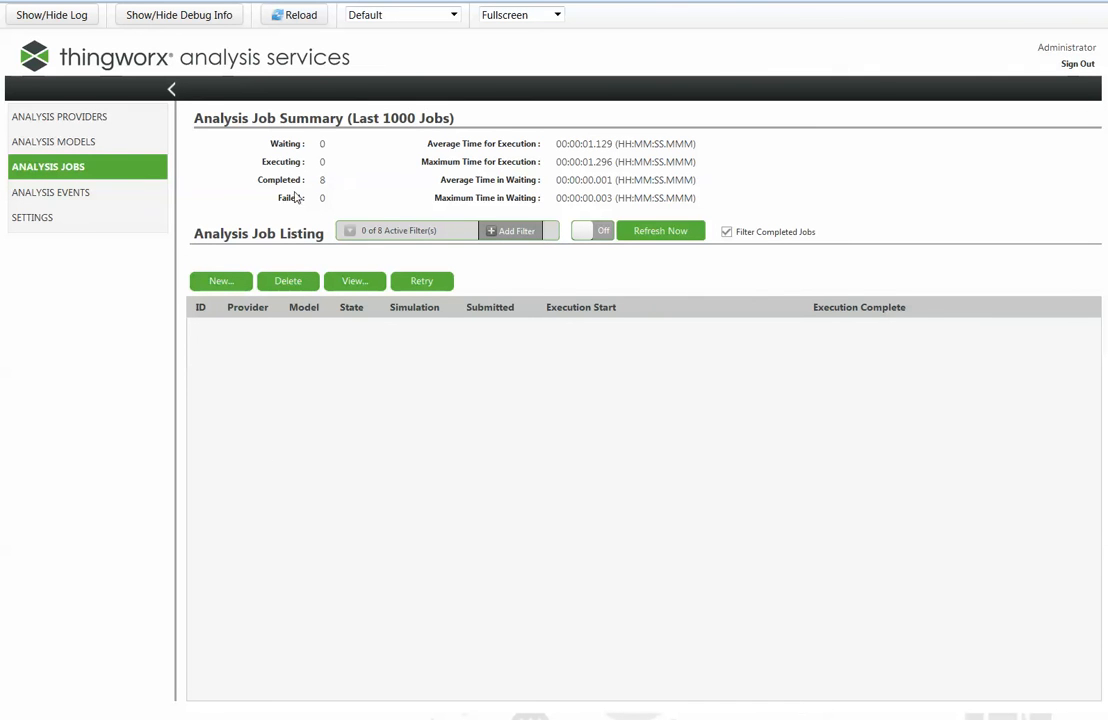
pyautogui.click(726, 231)
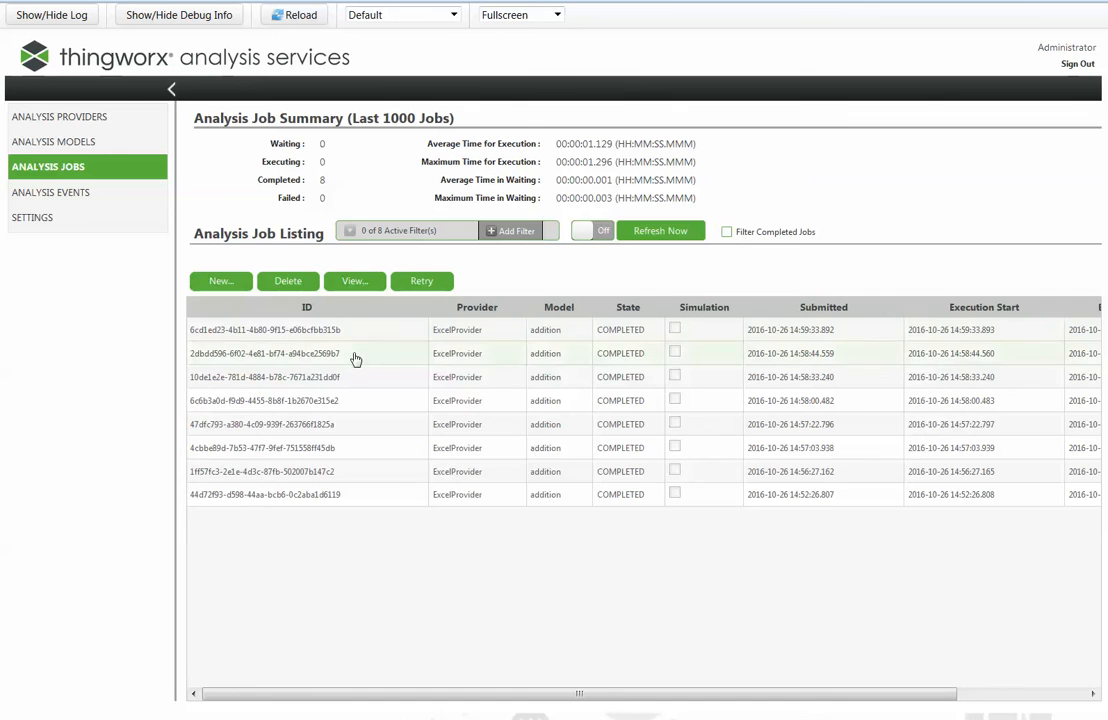
pyautogui.click(270, 331)
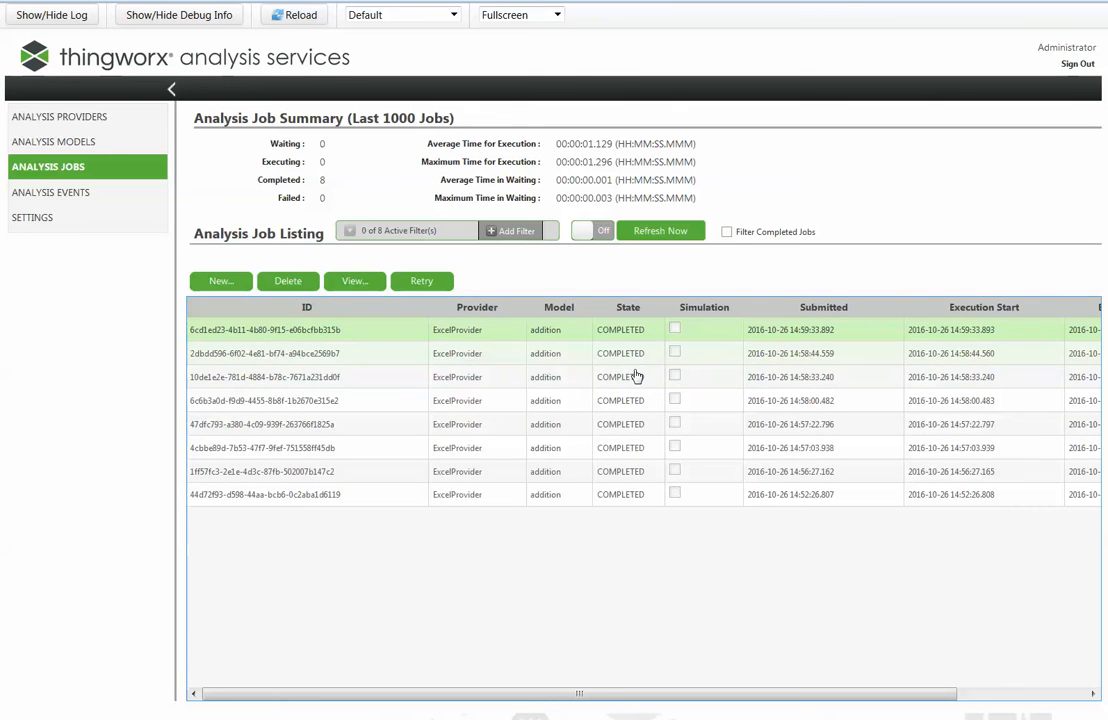
pyautogui.click(378, 281)
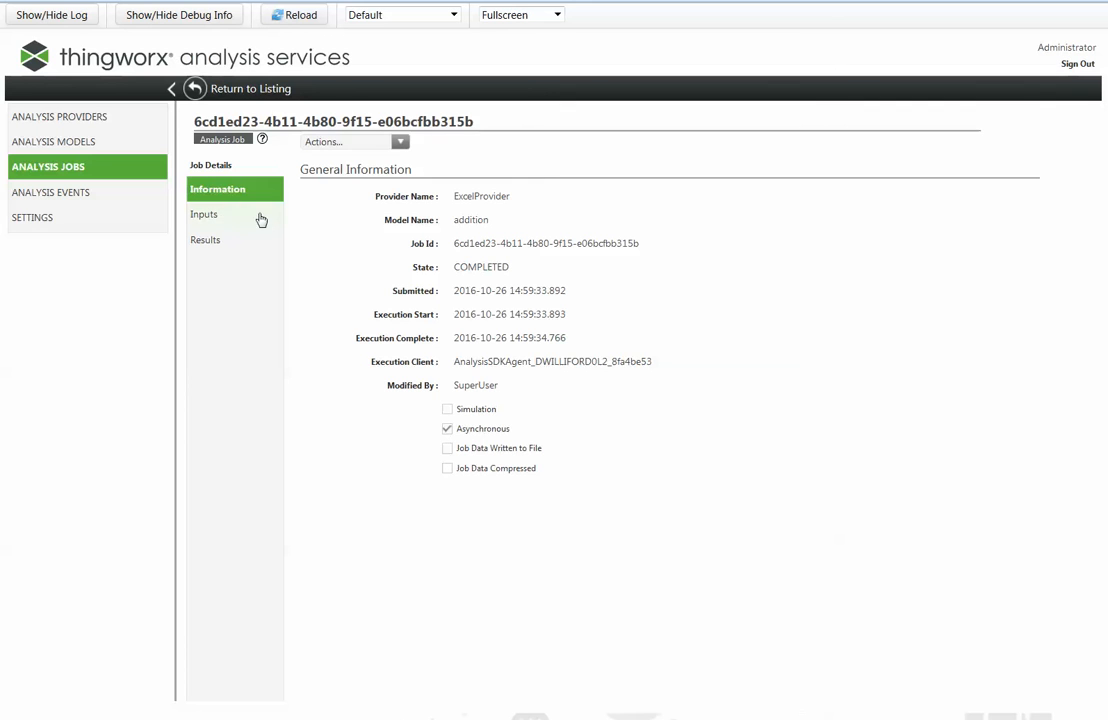
# Inspect the job's addition inputs and additionResults output, and return to the job listing.
pyautogui.click(200, 220)
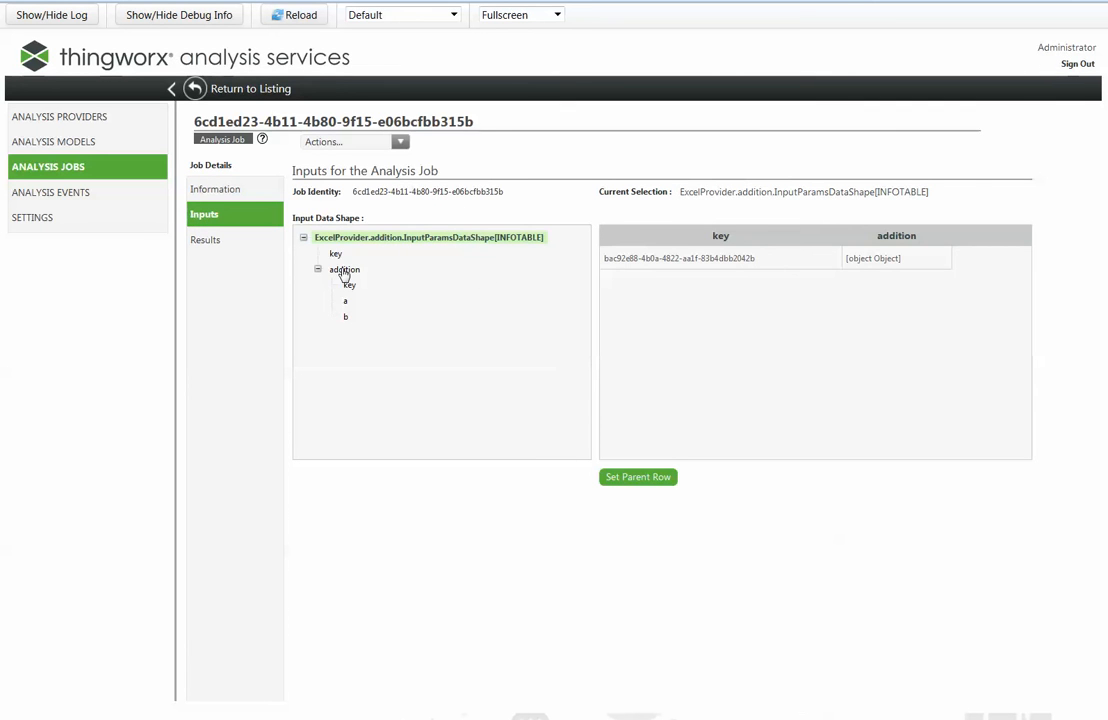
pyautogui.click(343, 271)
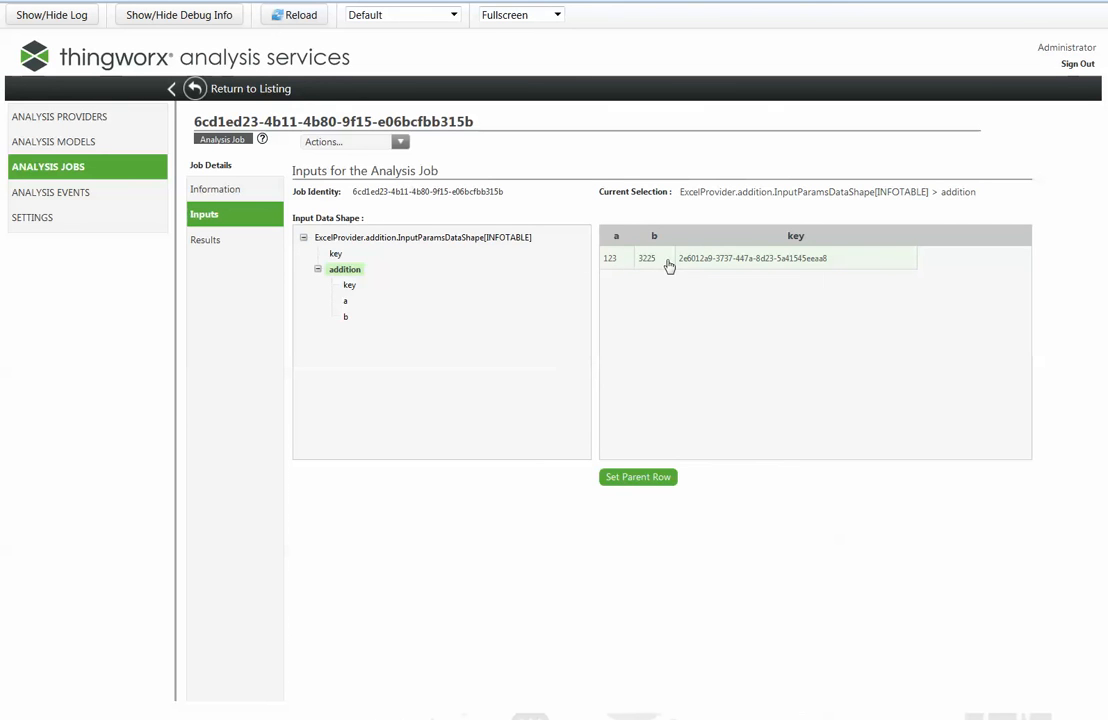
pyautogui.click(205, 241)
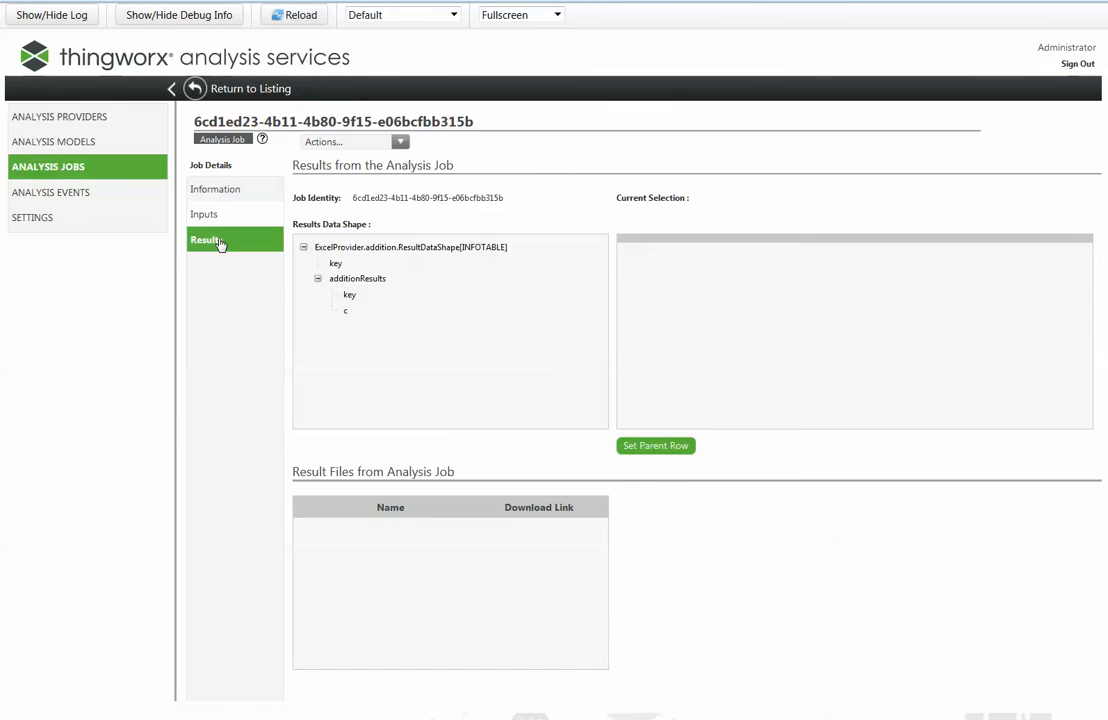
pyautogui.click(349, 281)
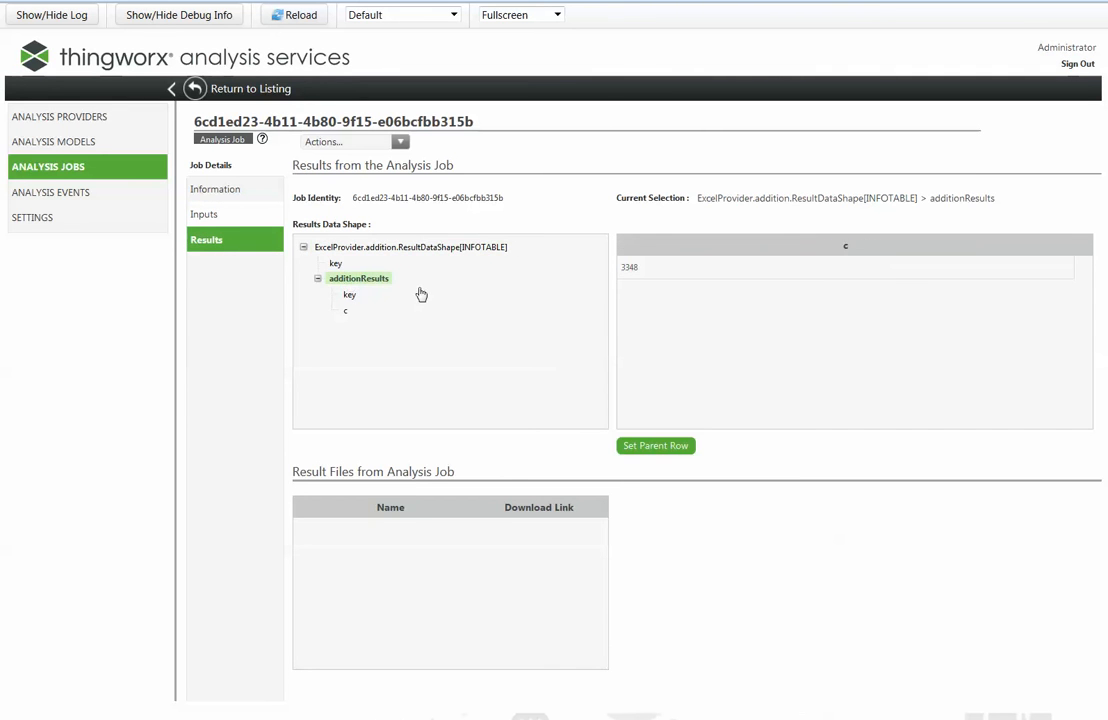
pyautogui.click(232, 91)
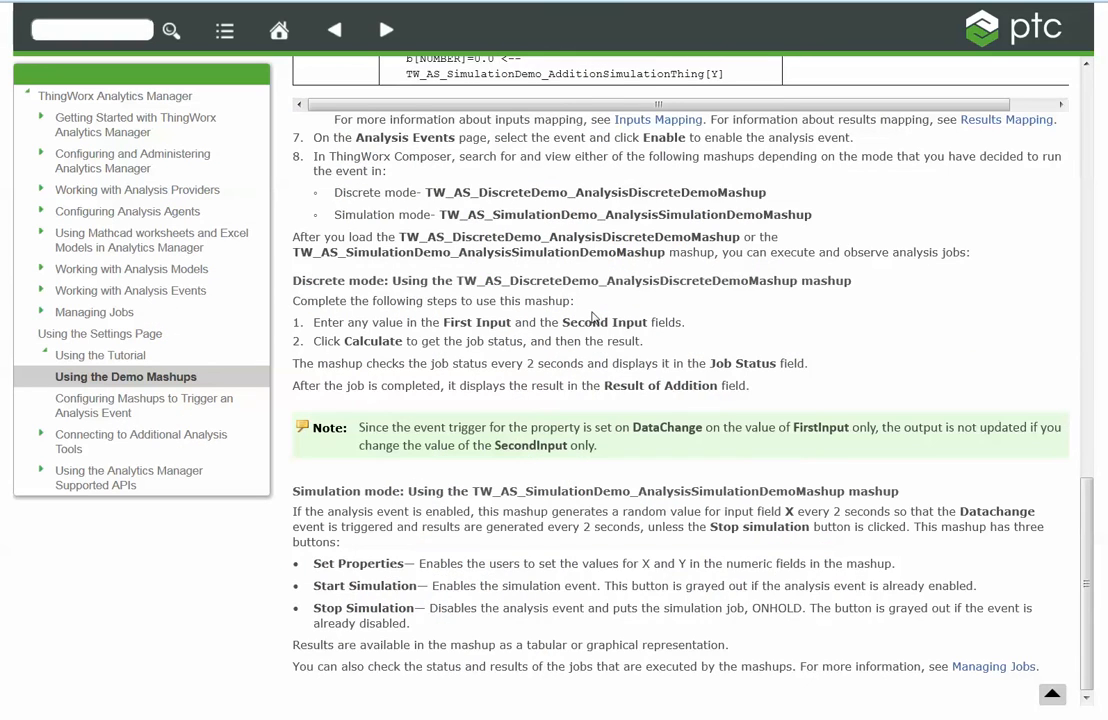
# Review the discrete and simulation mapping instructions in the Using the Demo Mashups help topic.
pyautogui.scroll(3, 593, 318)
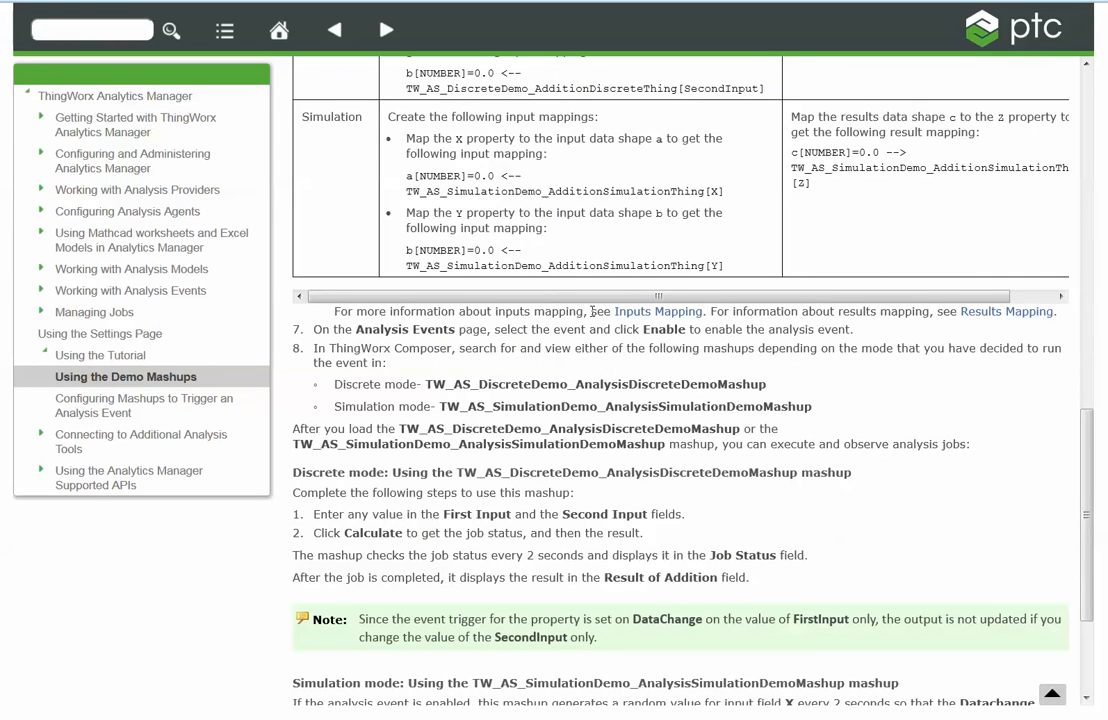
pyautogui.scroll(8, 593, 311)
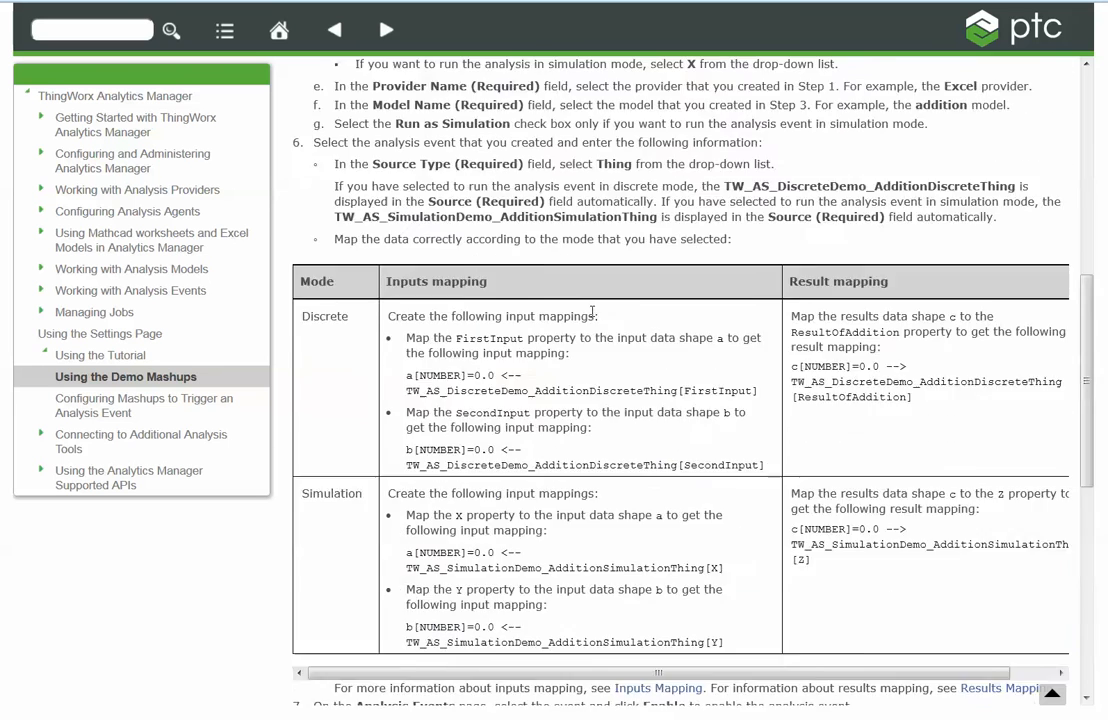
pyautogui.scroll(-5, 351, 325)
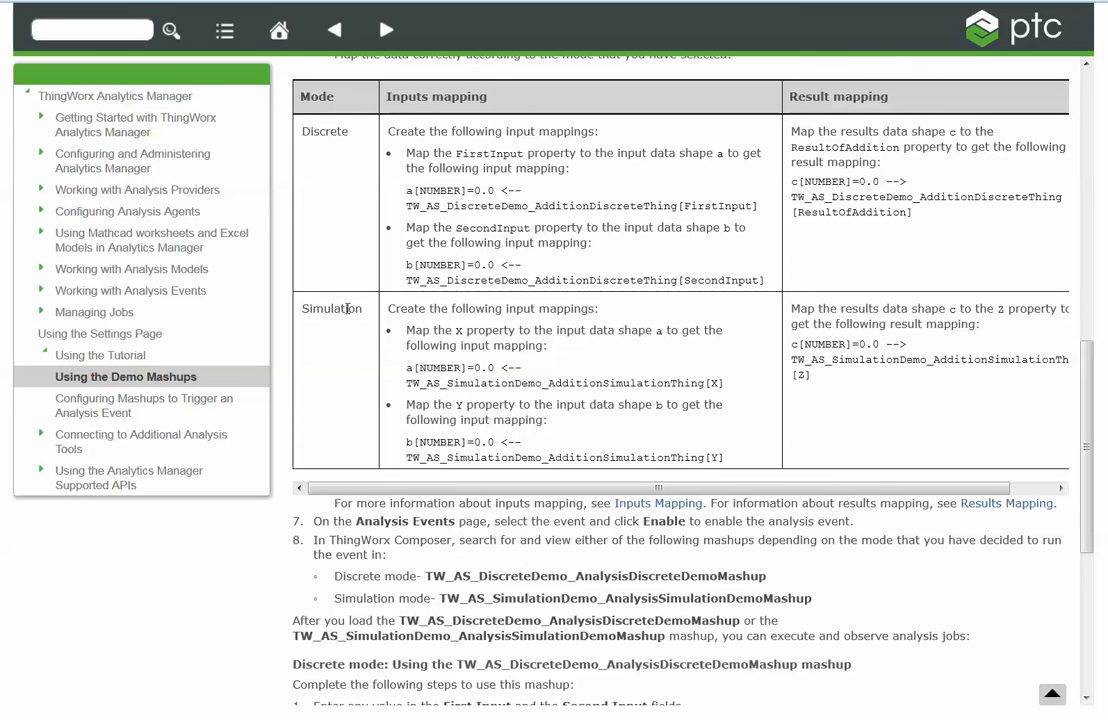